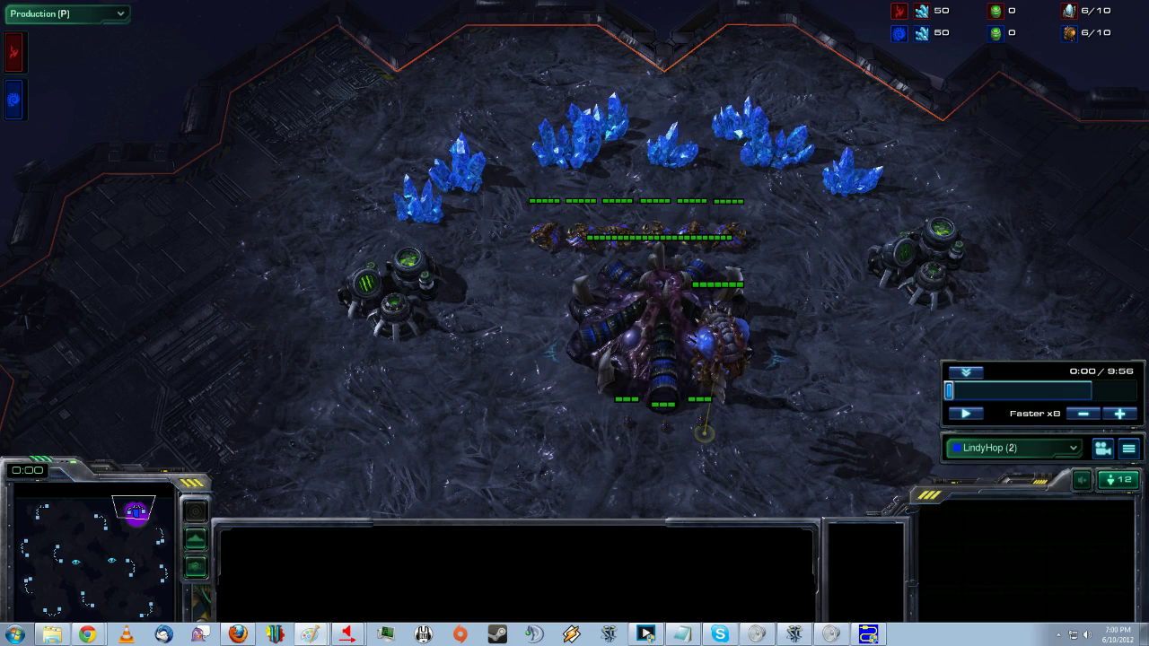
Bring up the Basic Idea.png diagram, zoom it to 200%, enlarge its window to examine the audio routing, and minimize it.
mouse_move(1148, 164)
mouse_down()
mouse_move(238, 113)
mouse_move(263, 57)
mouse_up()
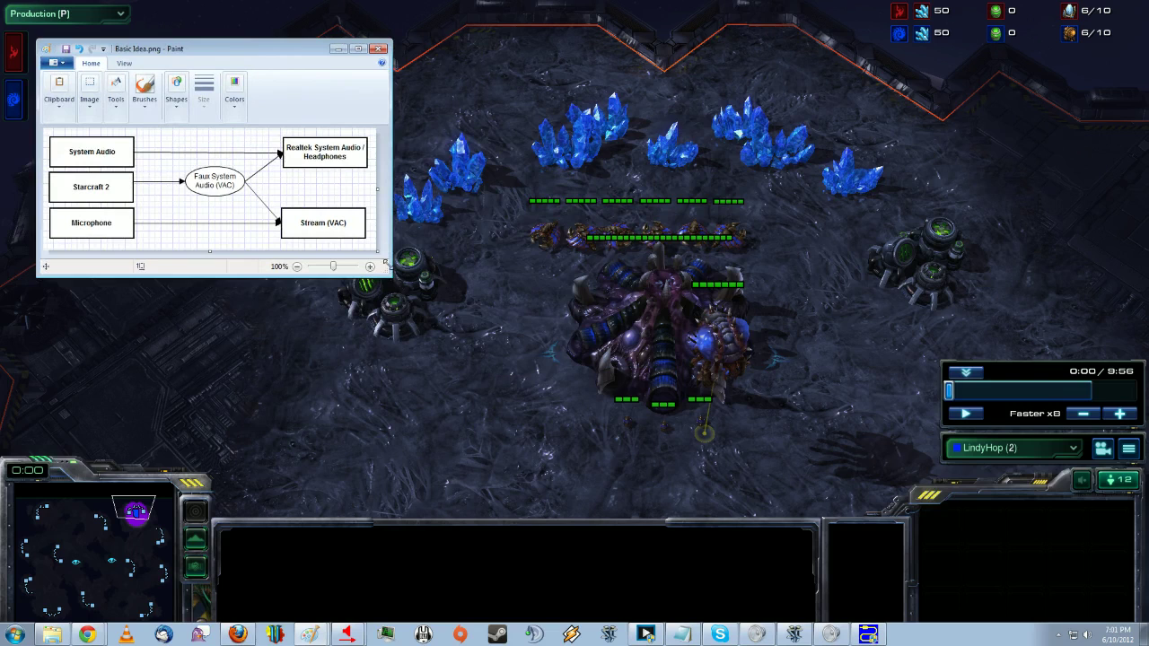
mouse_move(382, 269)
mouse_down()
mouse_move(410, 314)
mouse_move(490, 343)
mouse_move(526, 343)
mouse_move(582, 308)
mouse_up()
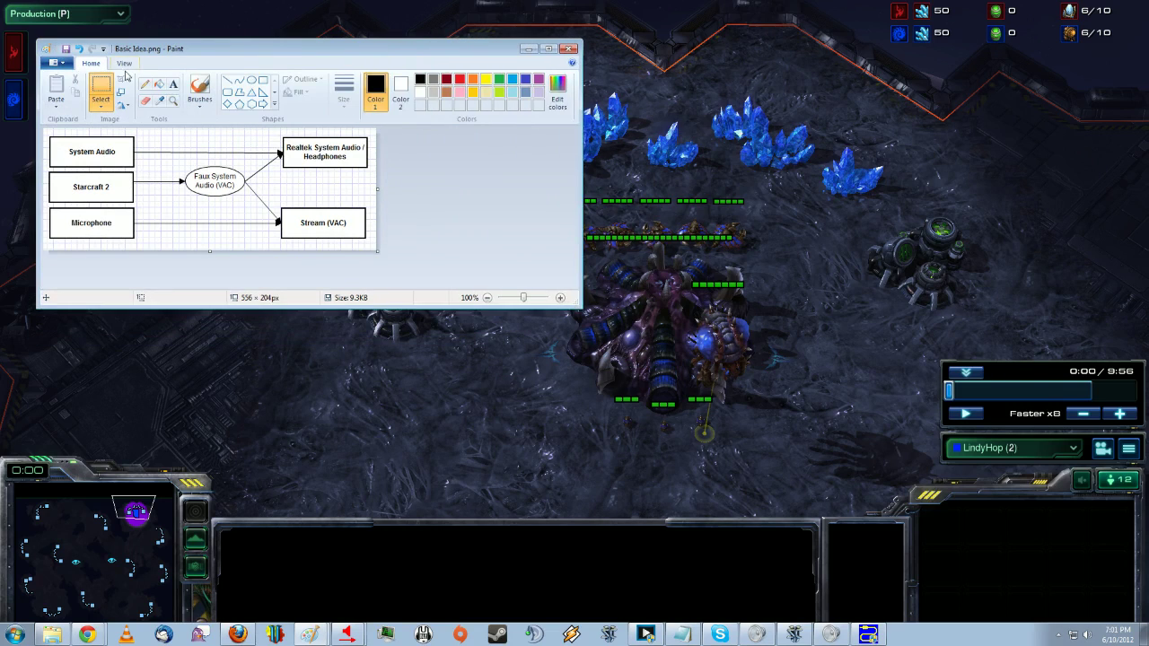
click(125, 66)
click(59, 87)
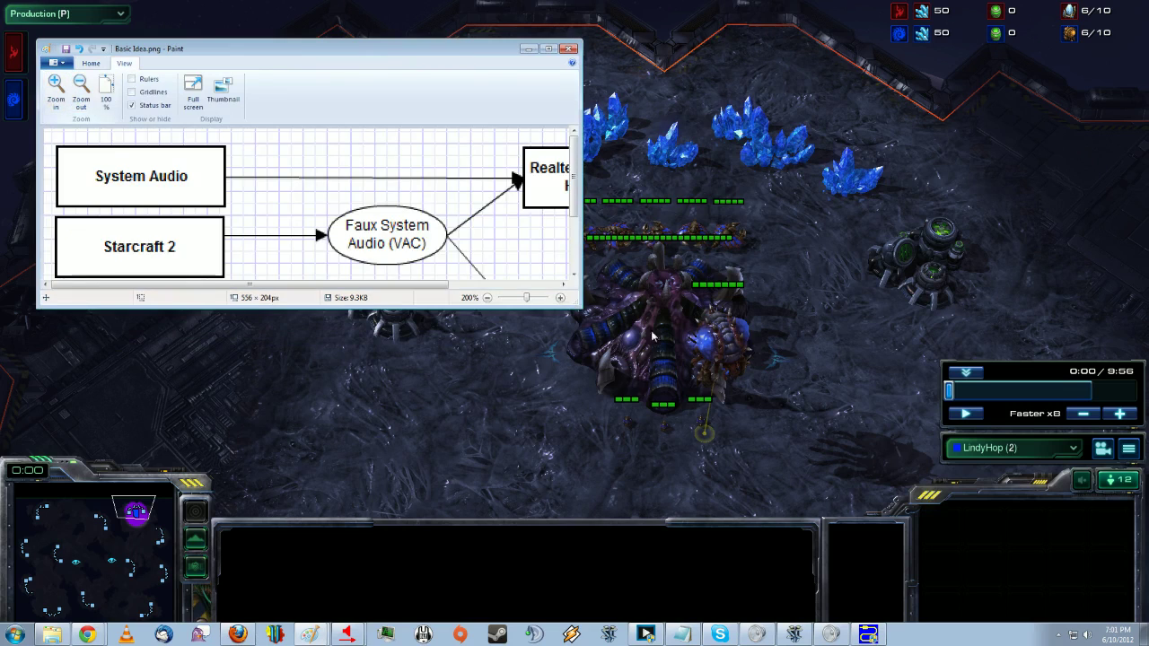
mouse_move(579, 306)
mouse_down()
mouse_move(756, 420)
mouse_move(756, 410)
mouse_up()
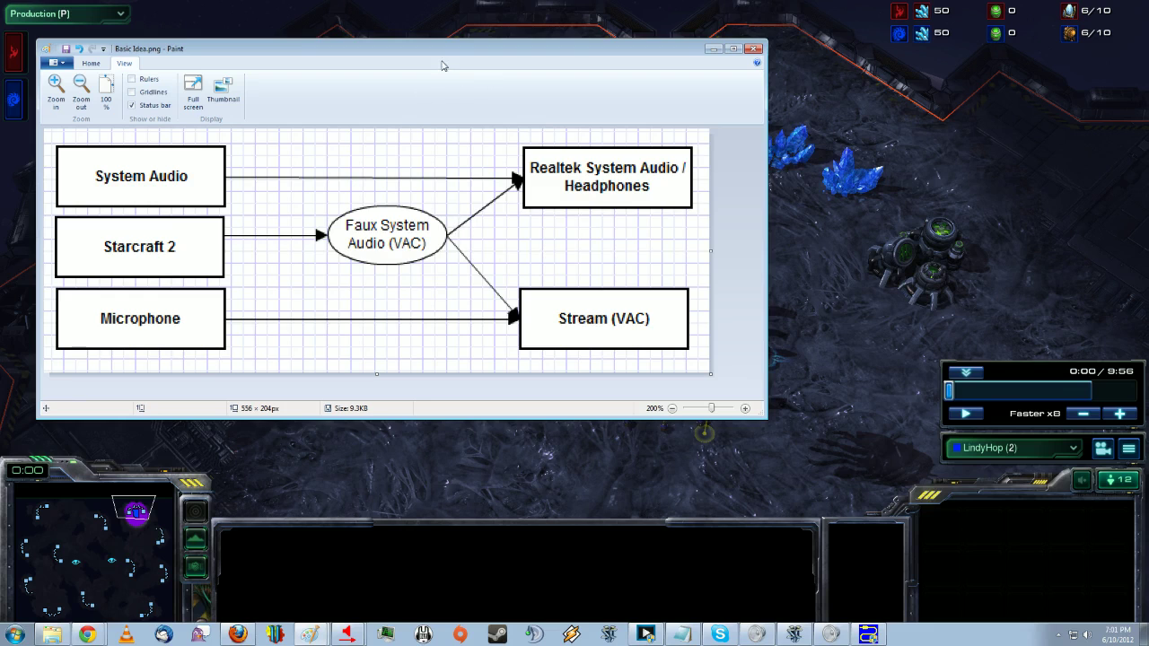
click(713, 49)
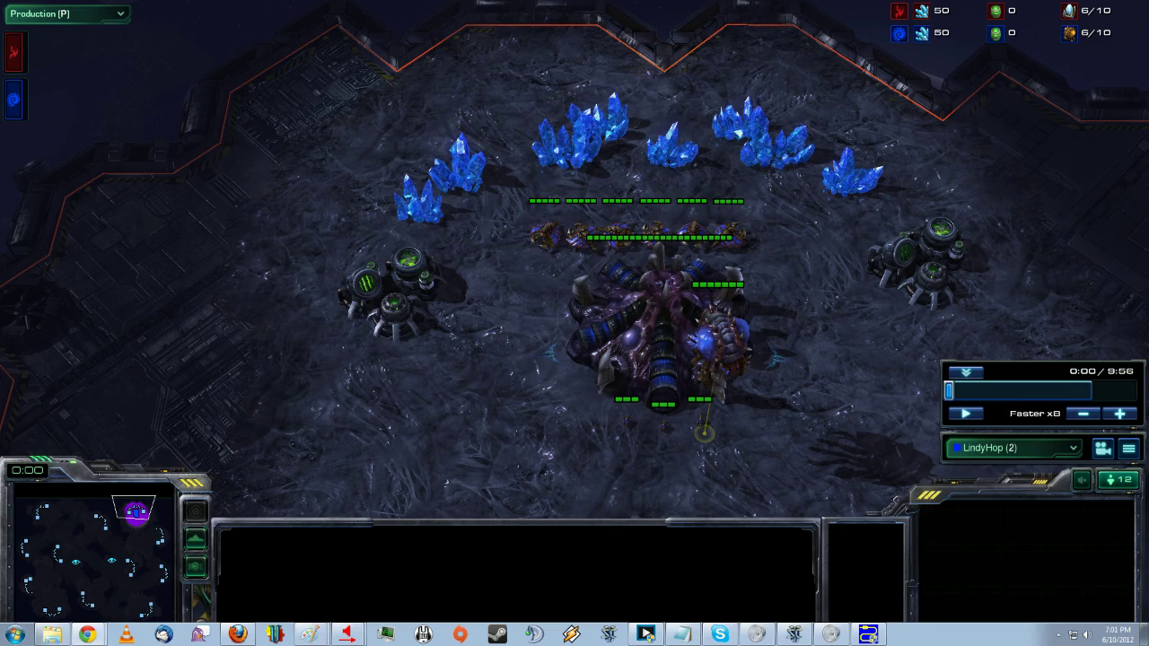
Open the Virtual Audio Cable Control Panel and enter 2 as the number of cables.
click(868, 635)
drag(705, 83, 467, 90)
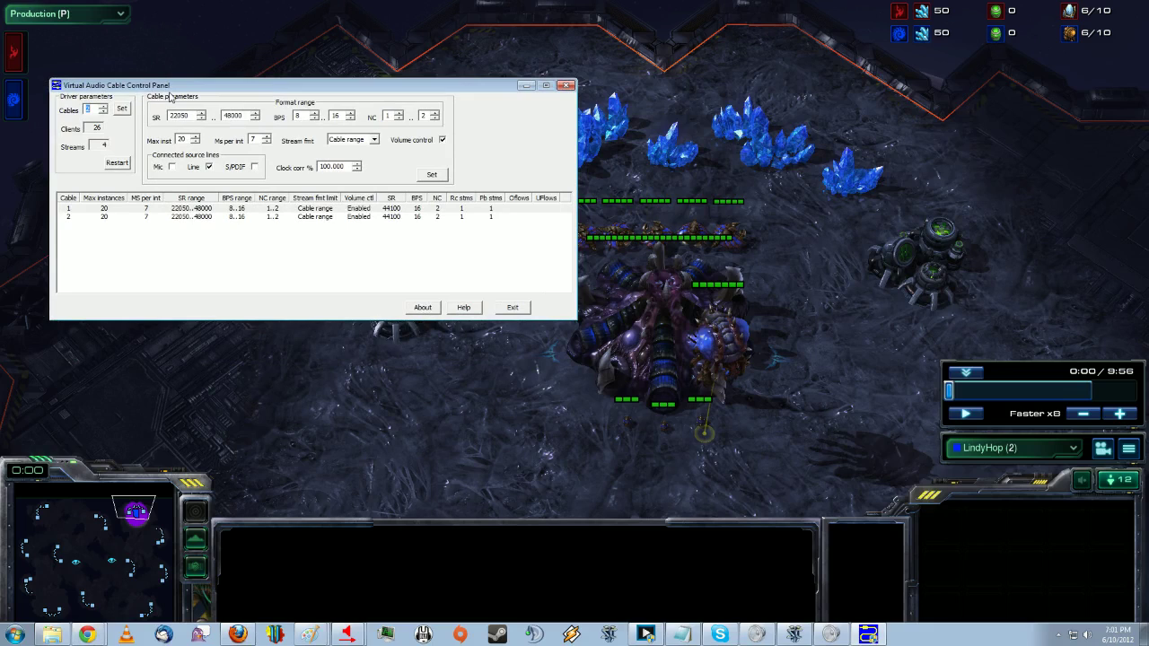
text(2)
Open the Windows playback devices, examine Faux System OUT and Streaming OUT, and exit the Virtual Audio Cable Control Panel.
click(1094, 637)
right_click(1093, 638)
click(1064, 580)
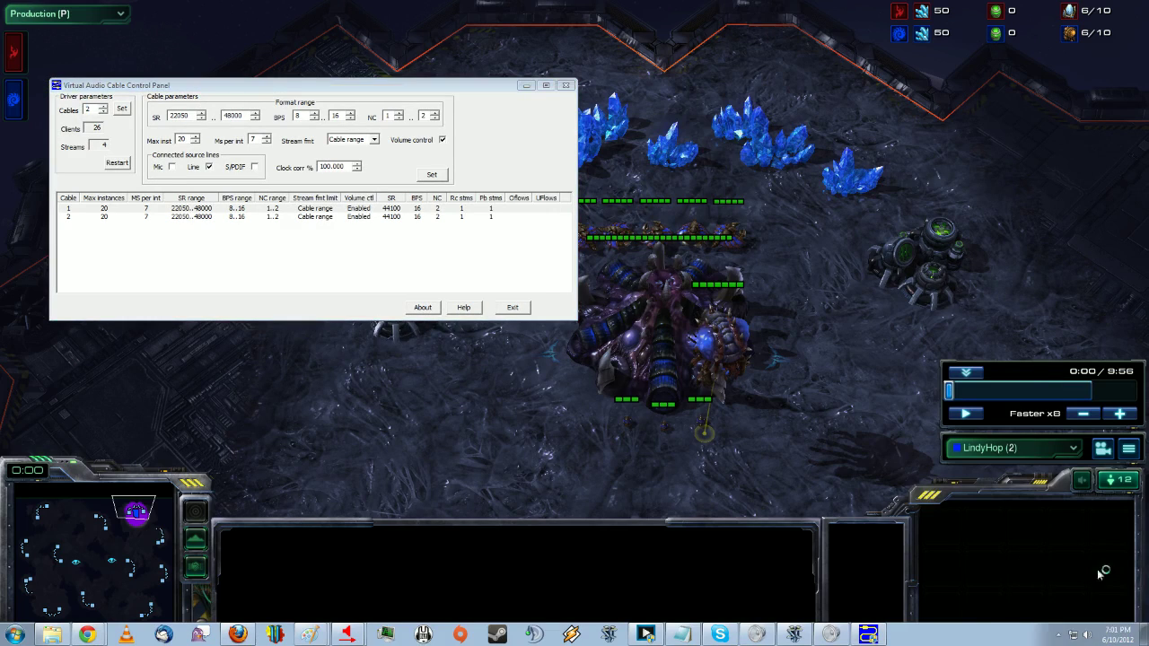
drag(393, 203, 694, 196)
click(662, 317)
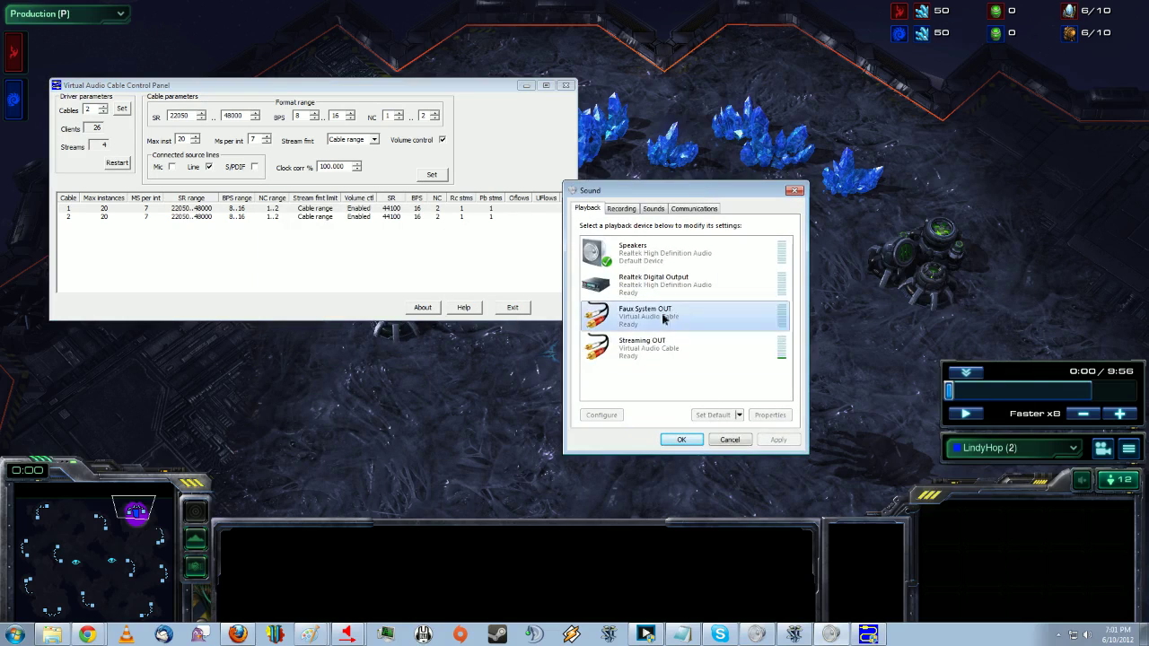
click(660, 344)
click(653, 316)
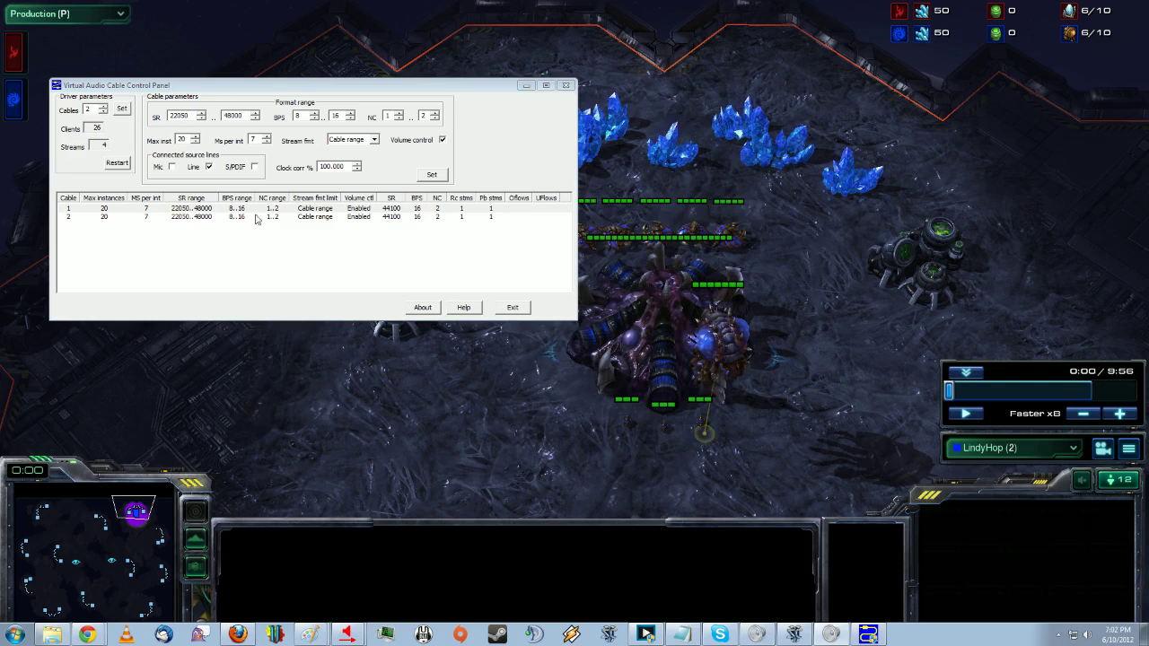
click(514, 309)
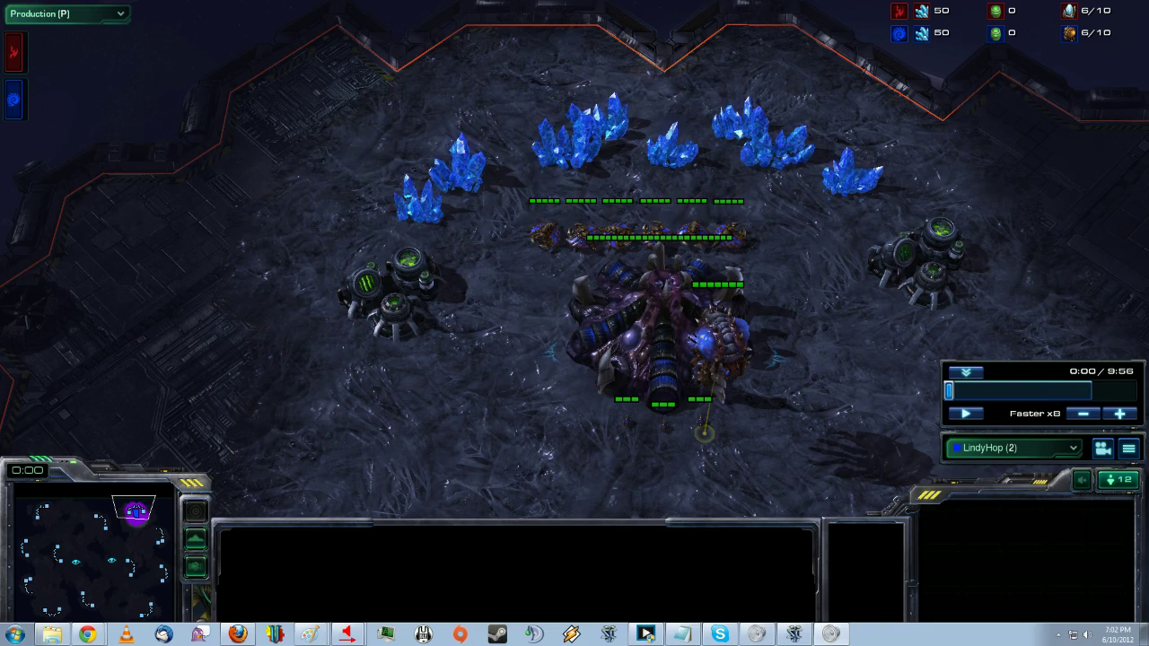
Examine the Speakers playback device and the Stereo Mix recording device, including the display options for disabled and disconnected devices.
drag(1148, 54, 385, 126)
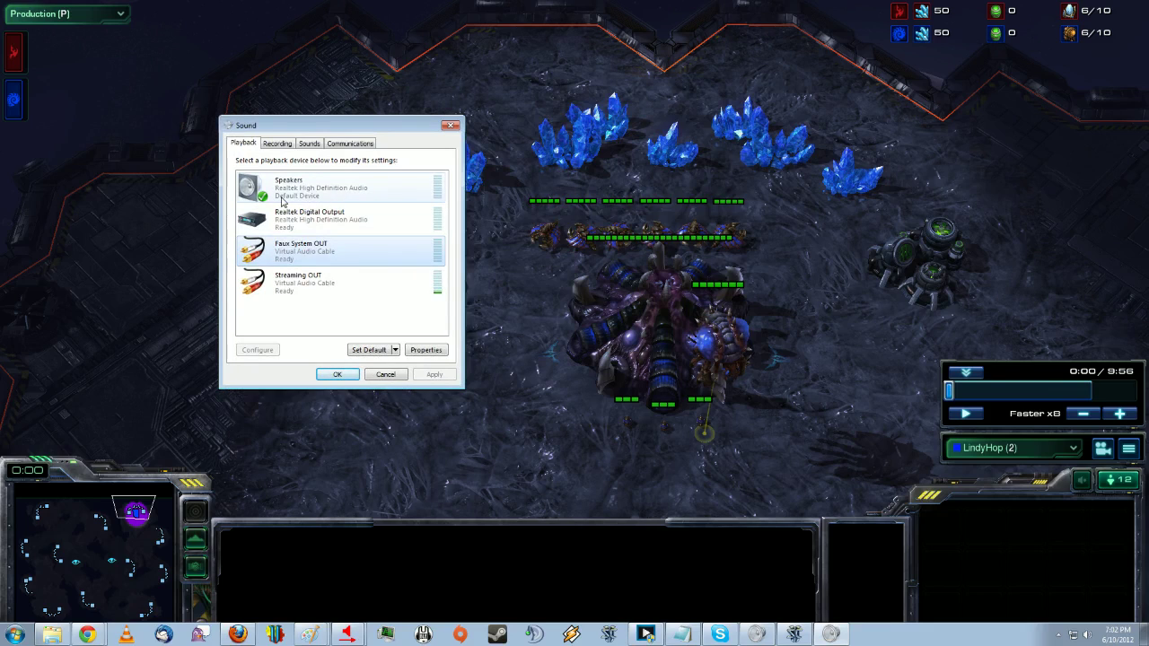
click(317, 203)
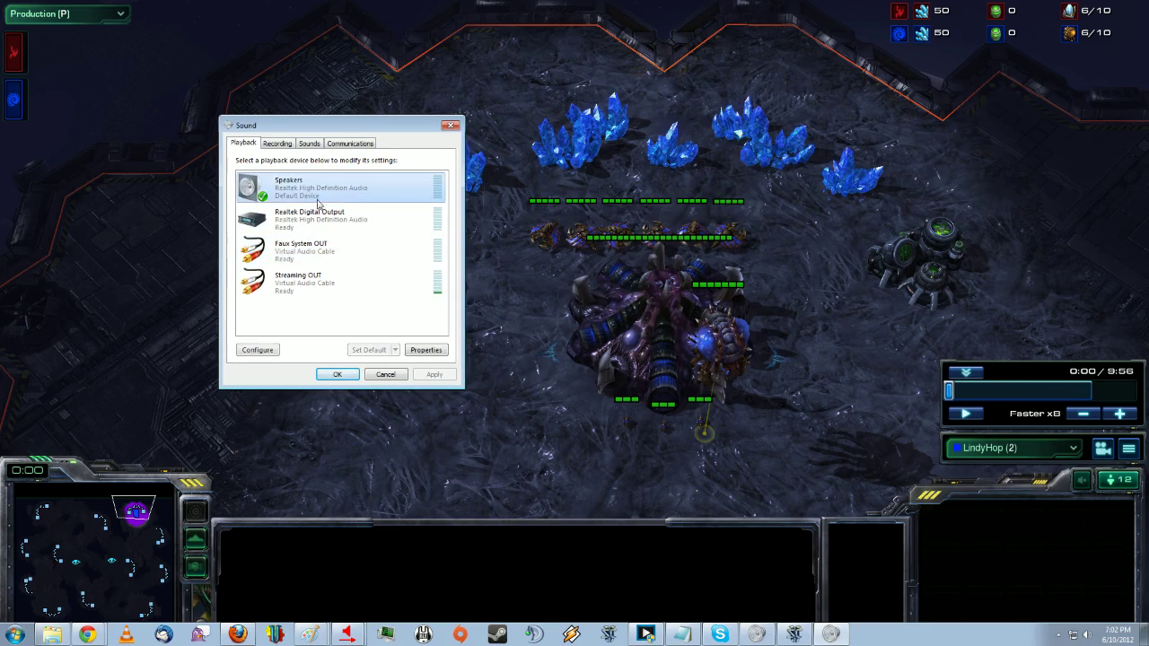
click(276, 146)
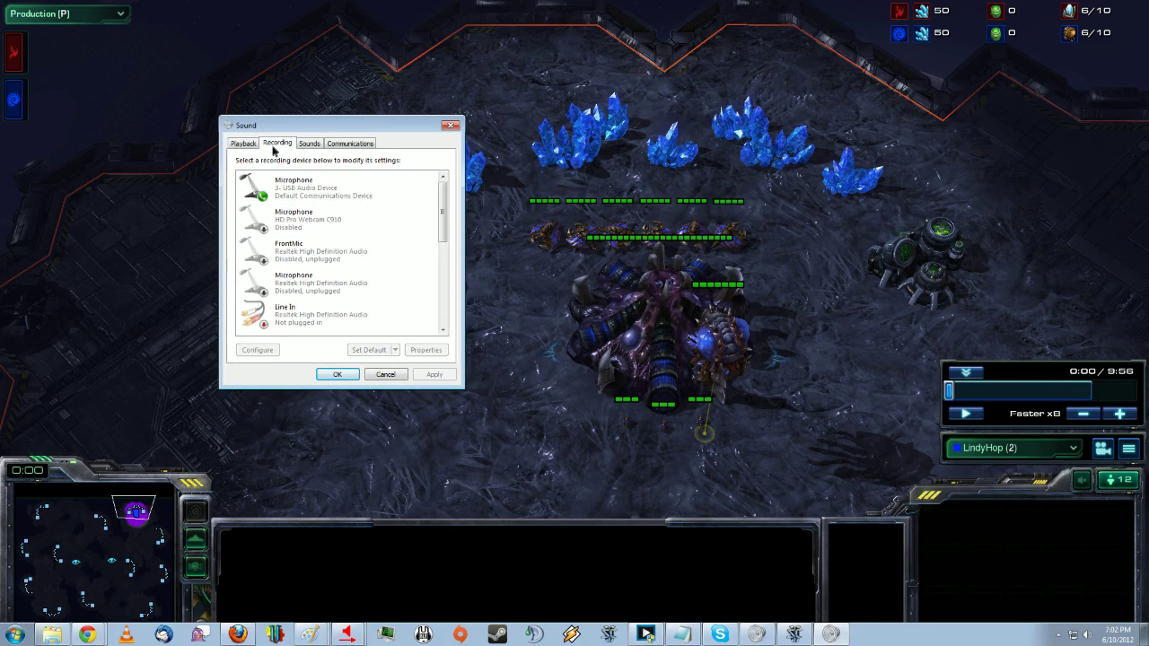
scroll(327, 305, down, 2)
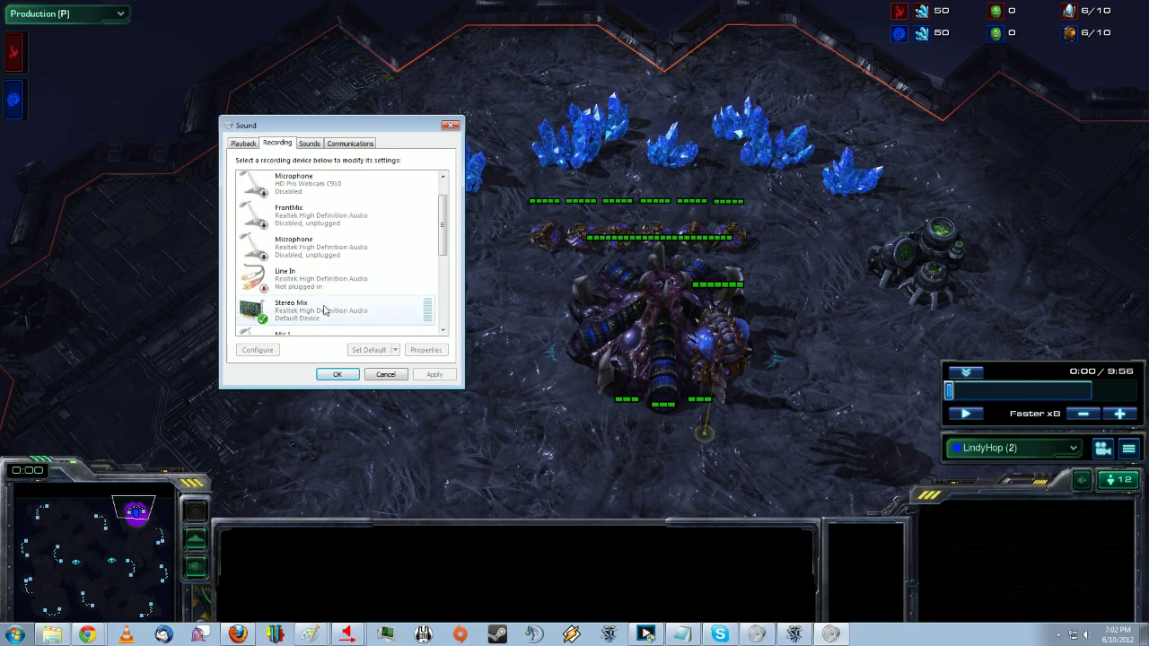
click(325, 310)
drag(445, 226, 445, 270)
right_click(398, 266)
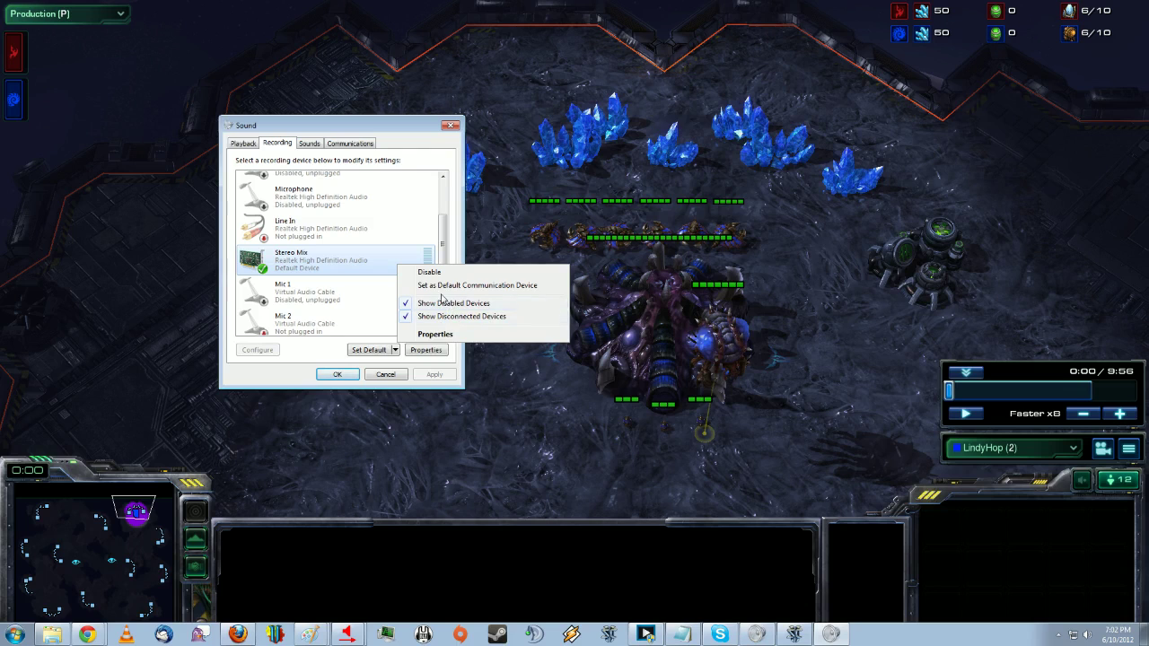
Examine the Virtual Audio Cable recording devices, including Faux System IN and Streaming IN, and return to the playback devices.
drag(443, 243, 432, 267)
scroll(431, 267, down, 2)
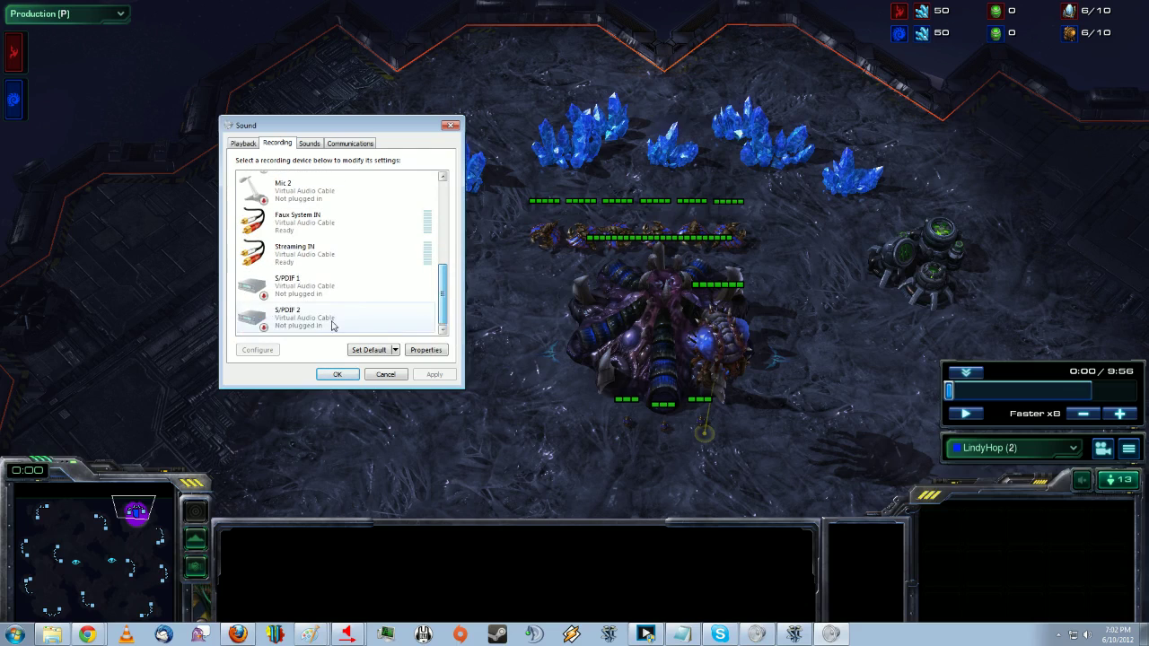
right_click(365, 289)
click(444, 271)
scroll(431, 270, up, 3)
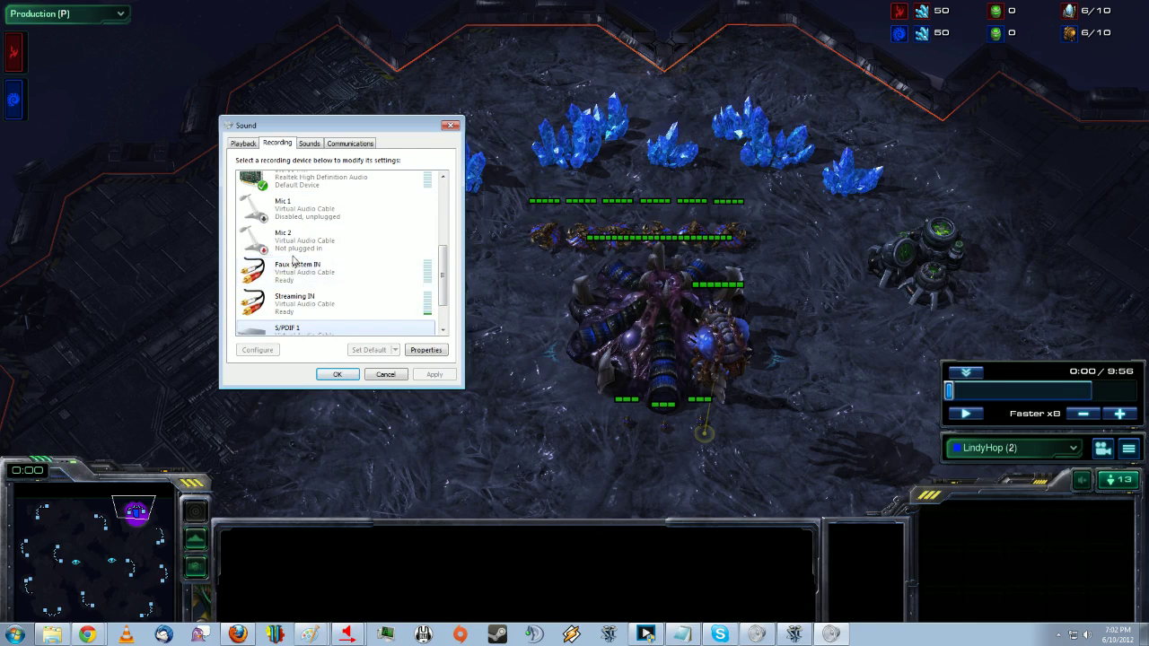
click(246, 145)
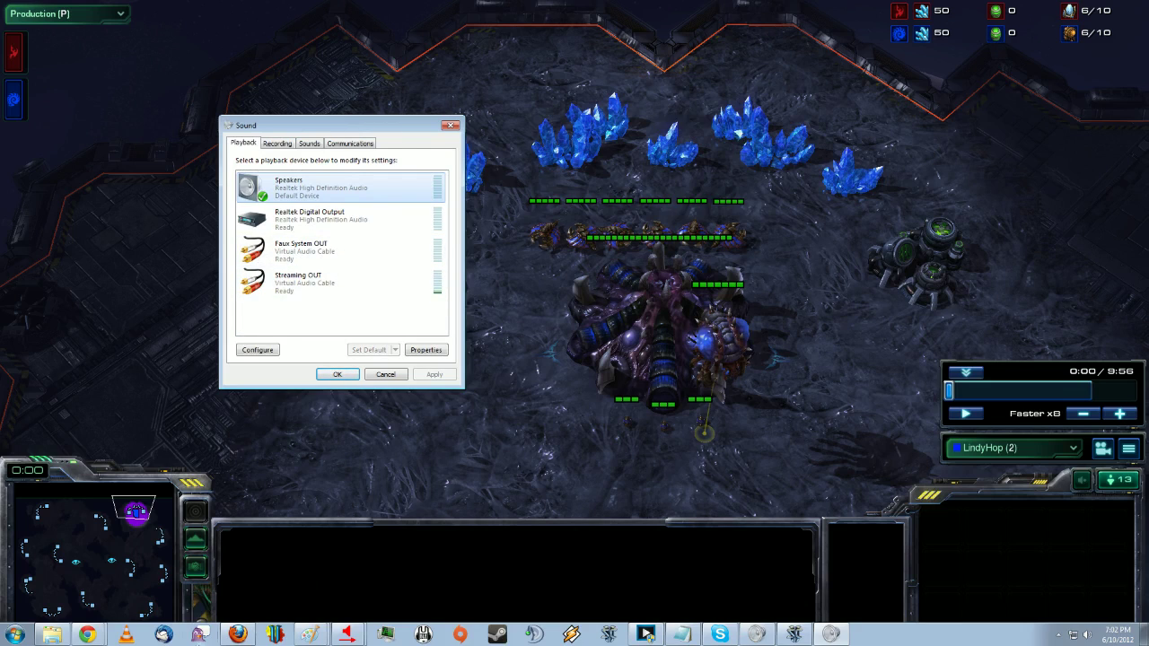
Reopen the Basic Idea.png diagram in Paint and arrange it beside the Sound dialog so both are visible.
click(322, 639)
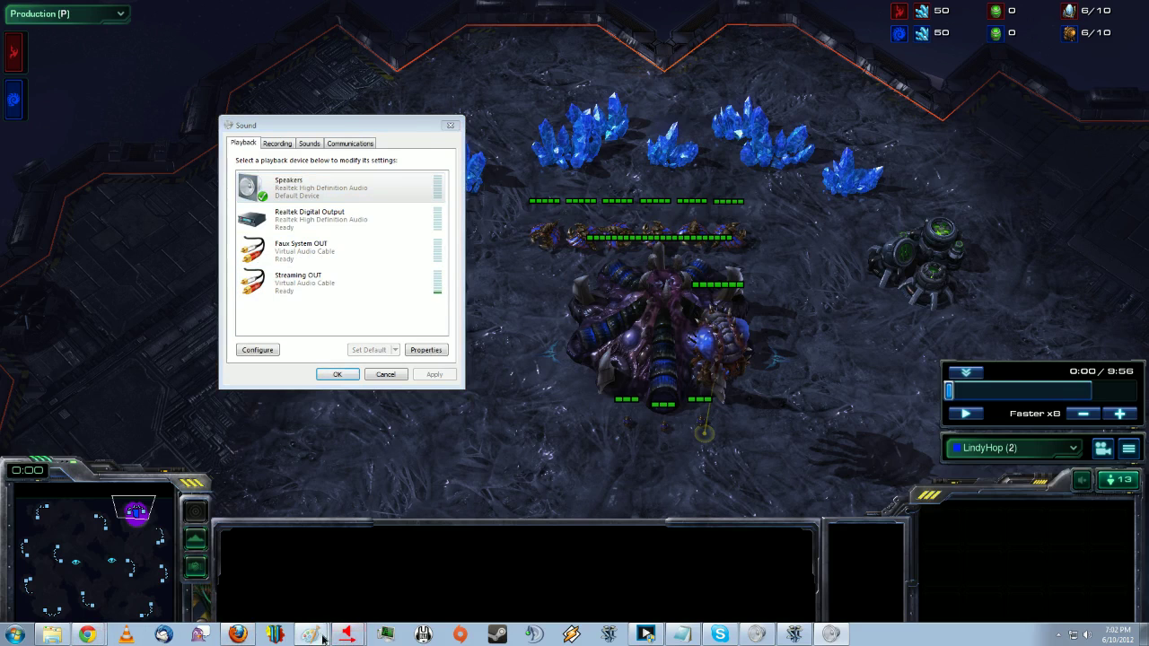
click(316, 609)
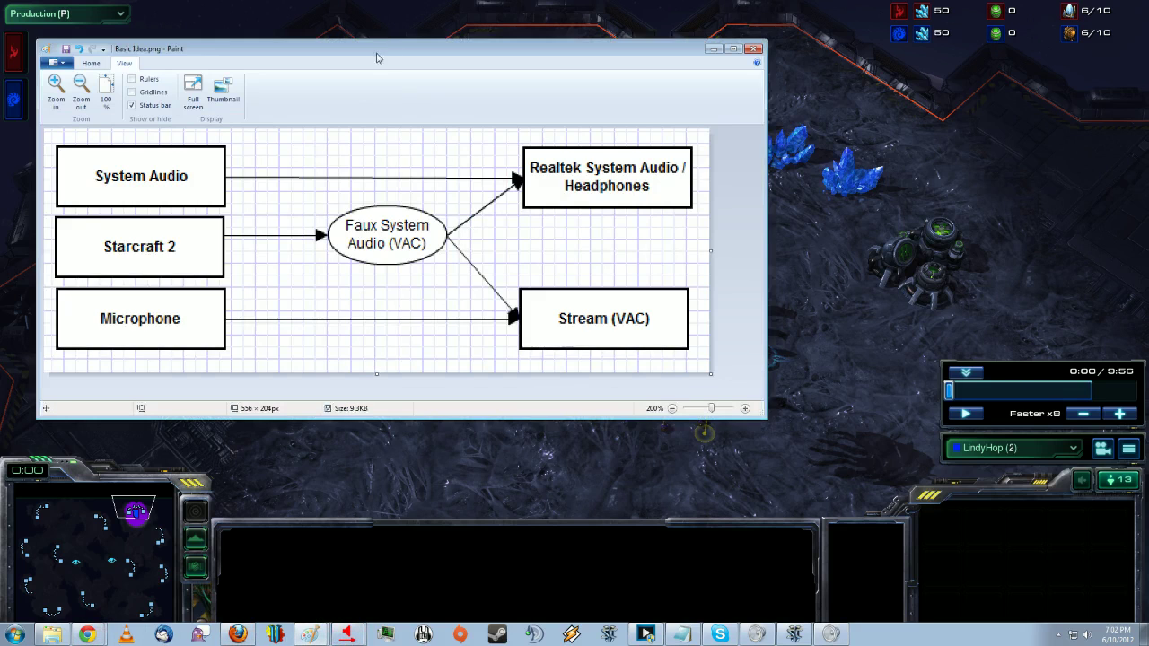
mouse_move(377, 58)
mouse_down()
mouse_move(699, 136)
mouse_move(712, 250)
mouse_up()
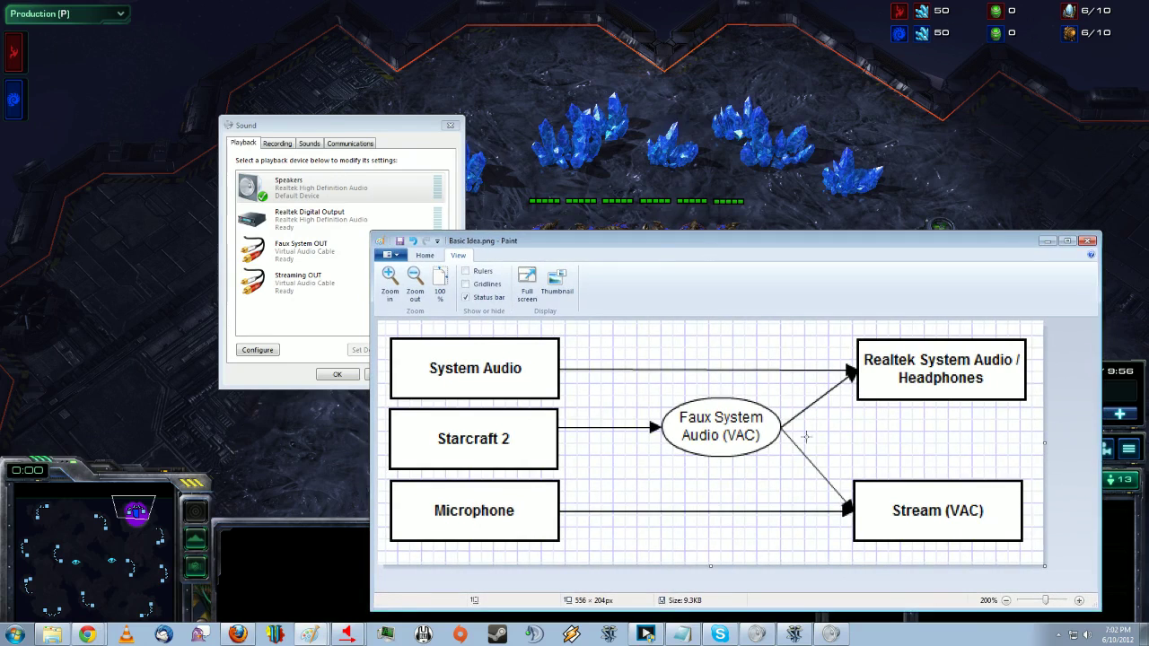
mouse_move(337, 132)
mouse_down()
mouse_move(259, 229)
mouse_move(139, 233)
mouse_up()
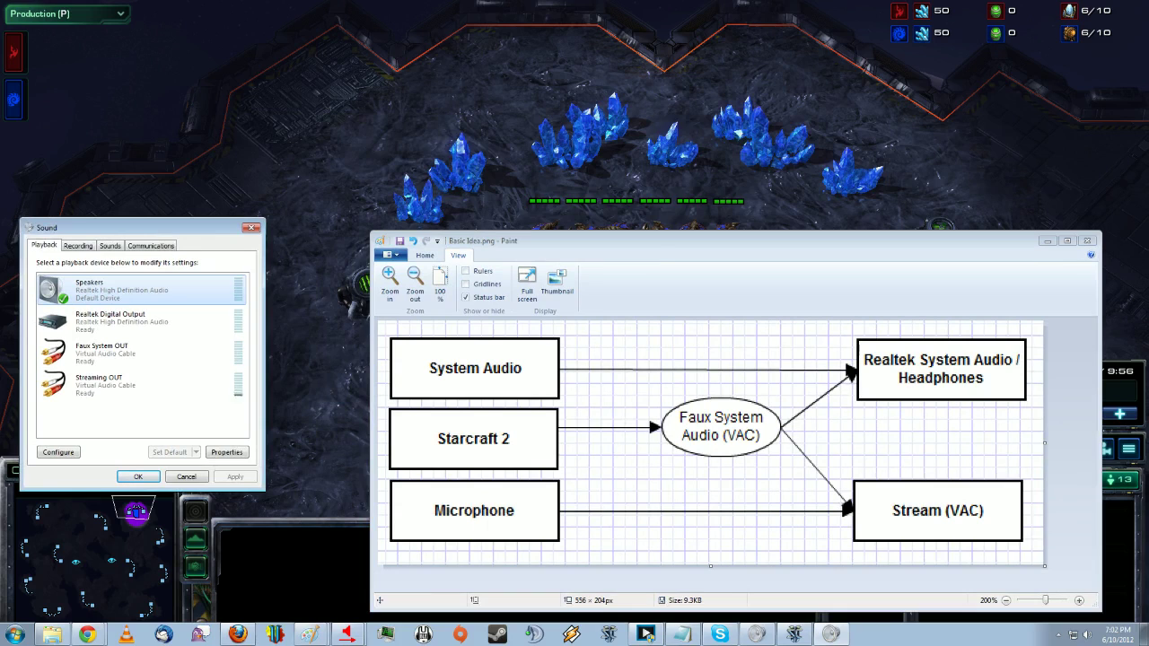
Examine the microphone source in the XSplit user settings screenshot and the live XSplit window, and put both away.
drag(1148, 43, 385, 59)
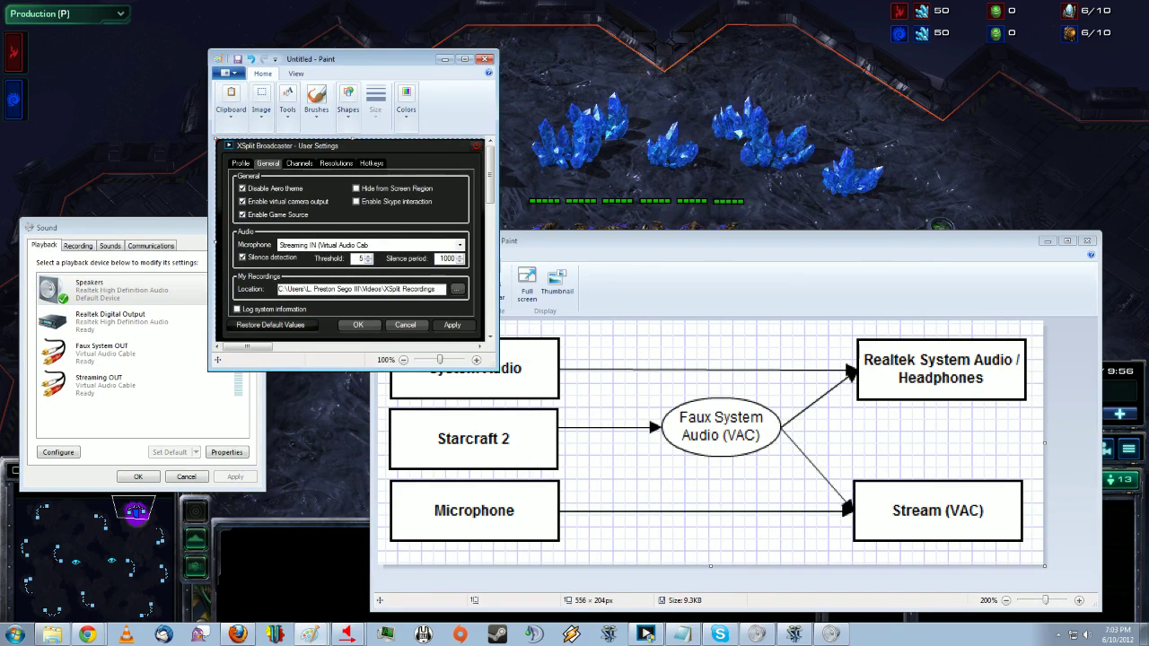
drag(1148, 84, 701, 38)
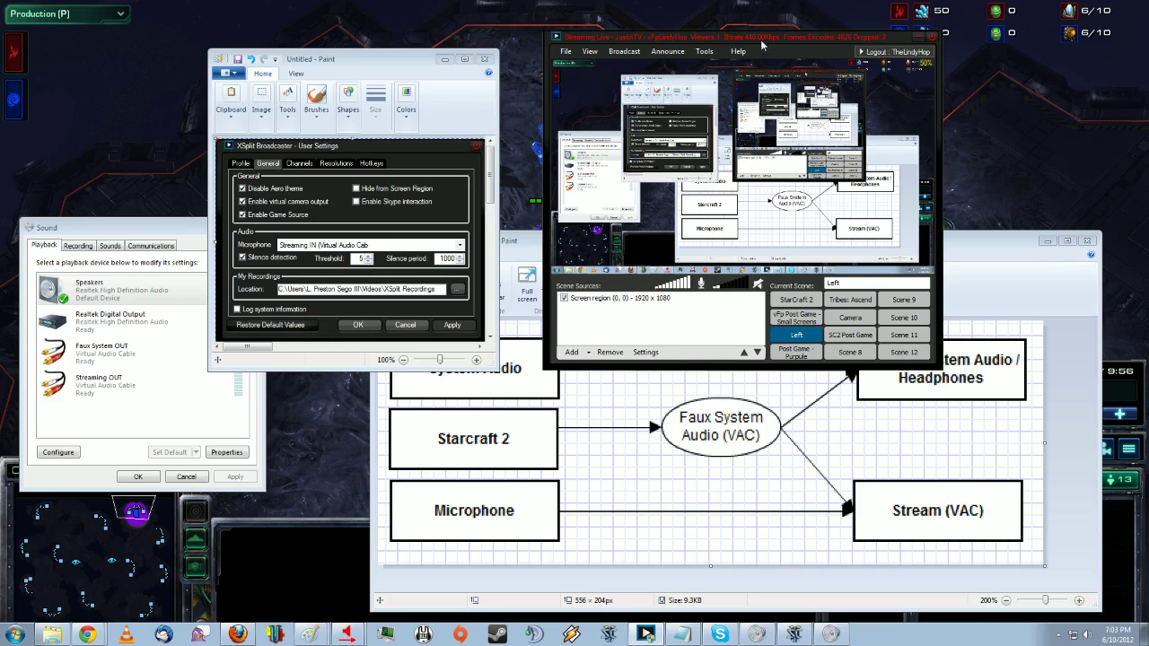
drag(761, 38, 1148, 38)
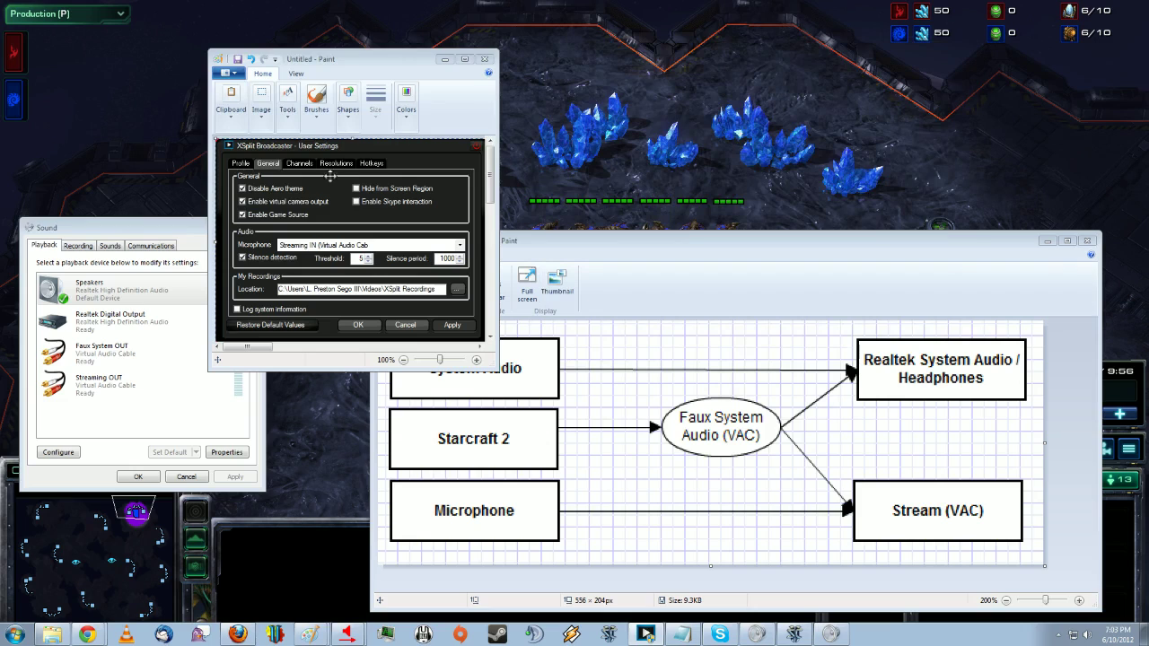
click(444, 61)
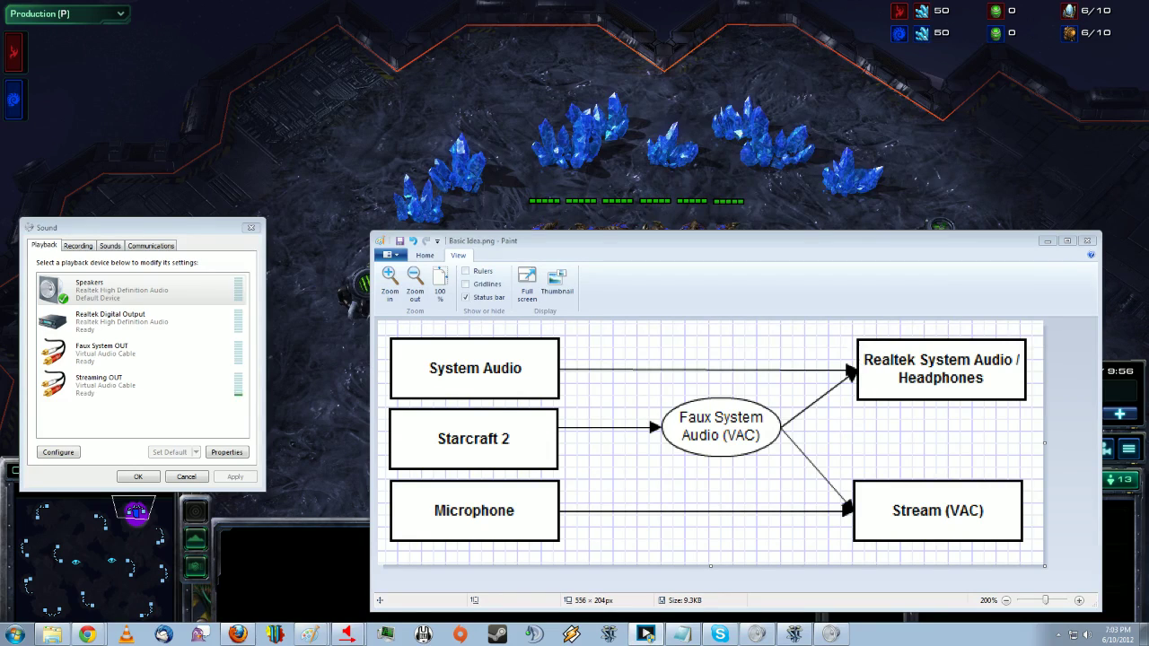
Examine the Audio Repeaters routing the USB microphone and Faux System IN to Streaming OUT.
click(346, 634)
drag(768, 122, 363, 67)
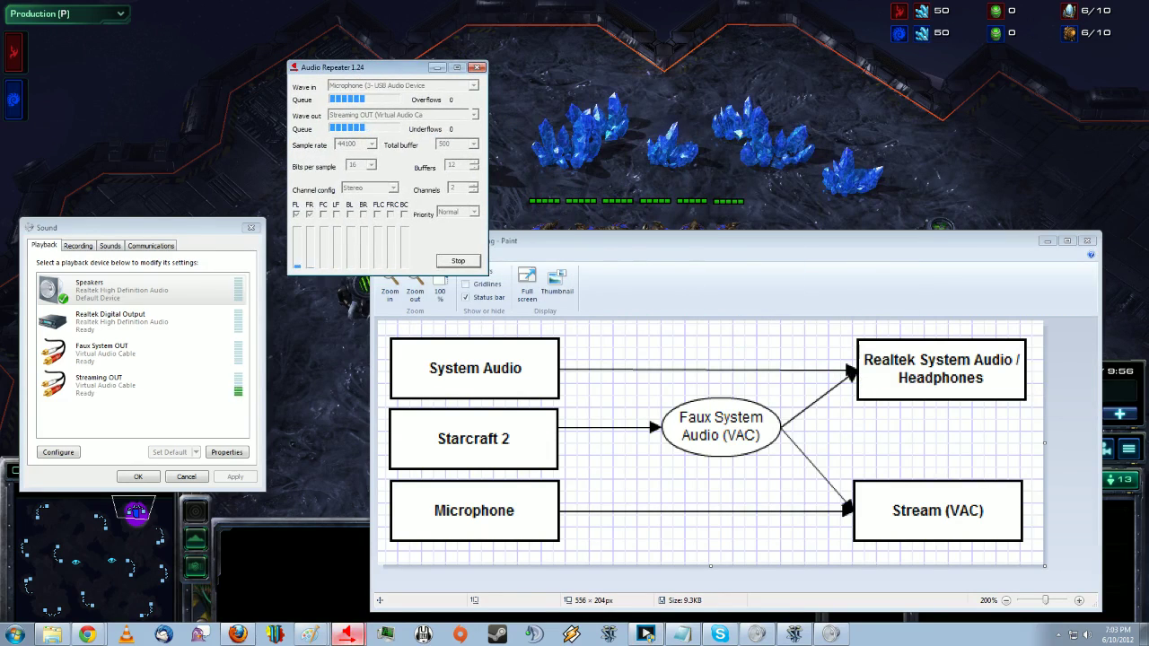
right_click(349, 634)
click(391, 79)
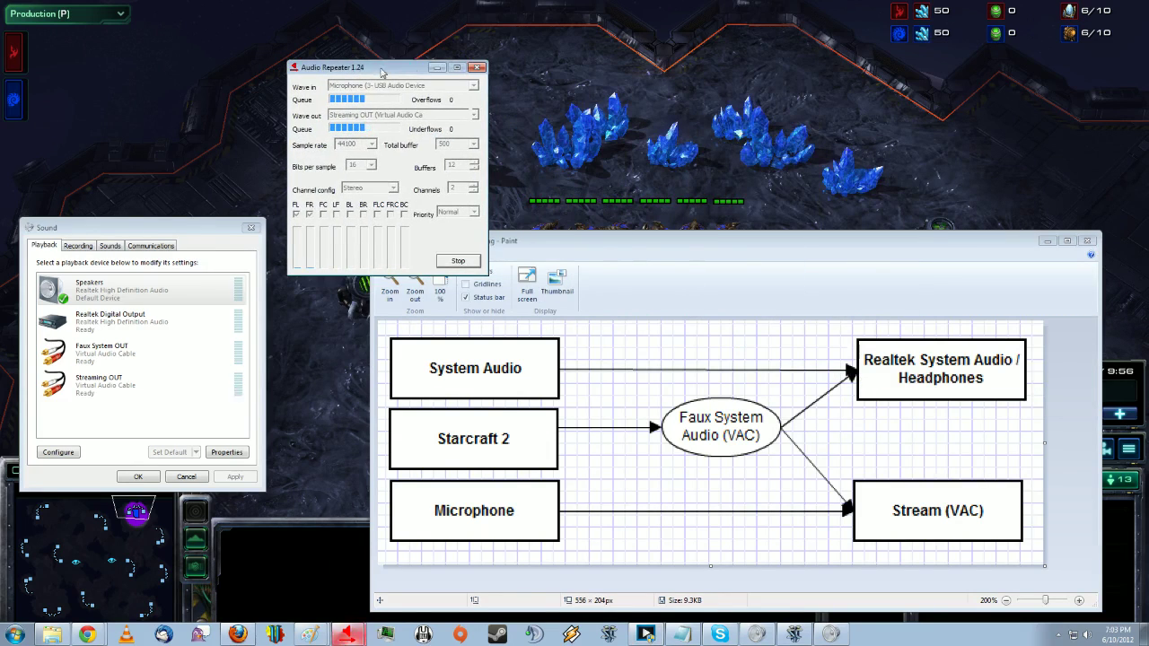
drag(1148, 18, 582, 67)
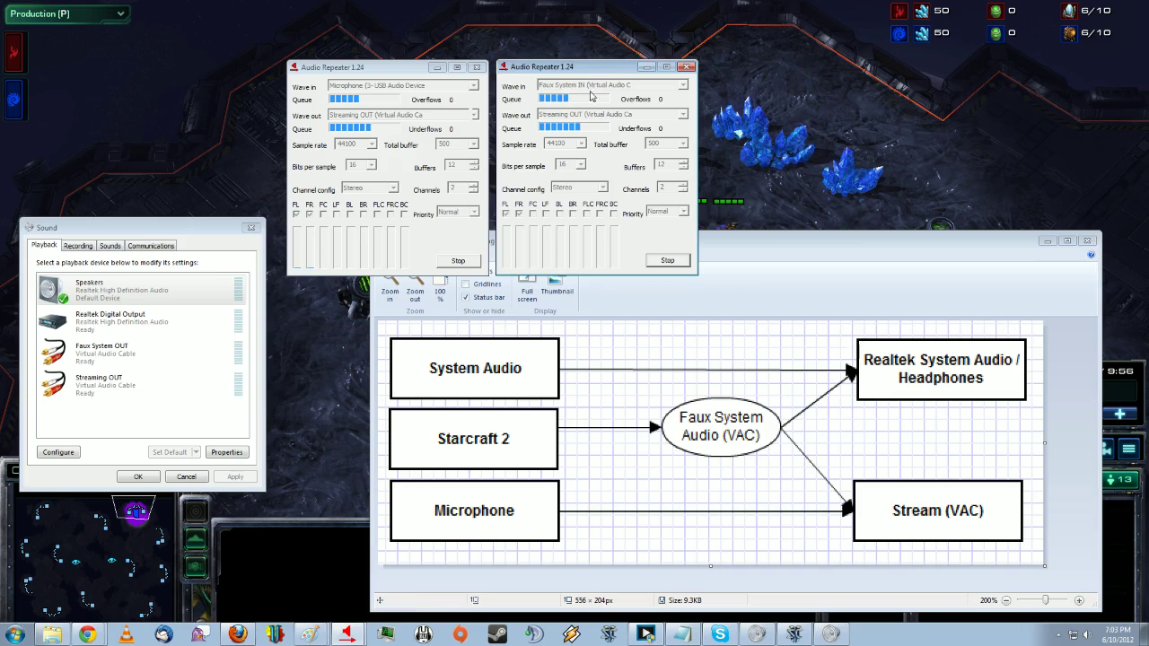
drag(597, 74, 1148, 224)
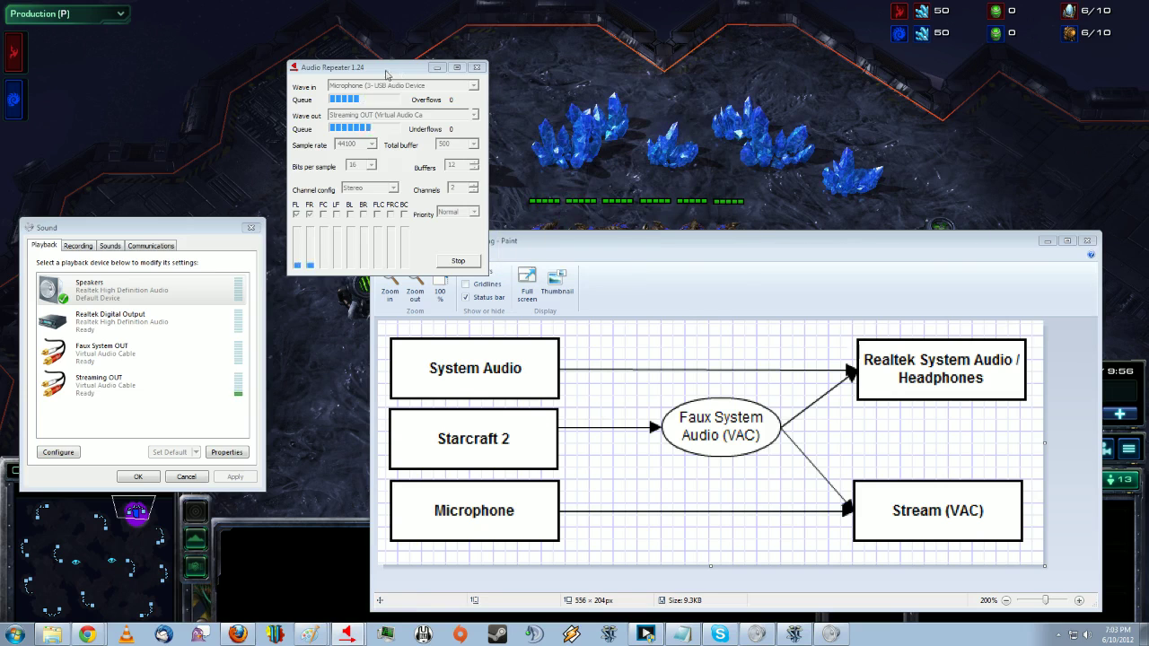
click(477, 68)
Switch to StarCraft 2, open its sound options to examine the output device, and return to the Basic Idea.png diagram.
click(307, 240)
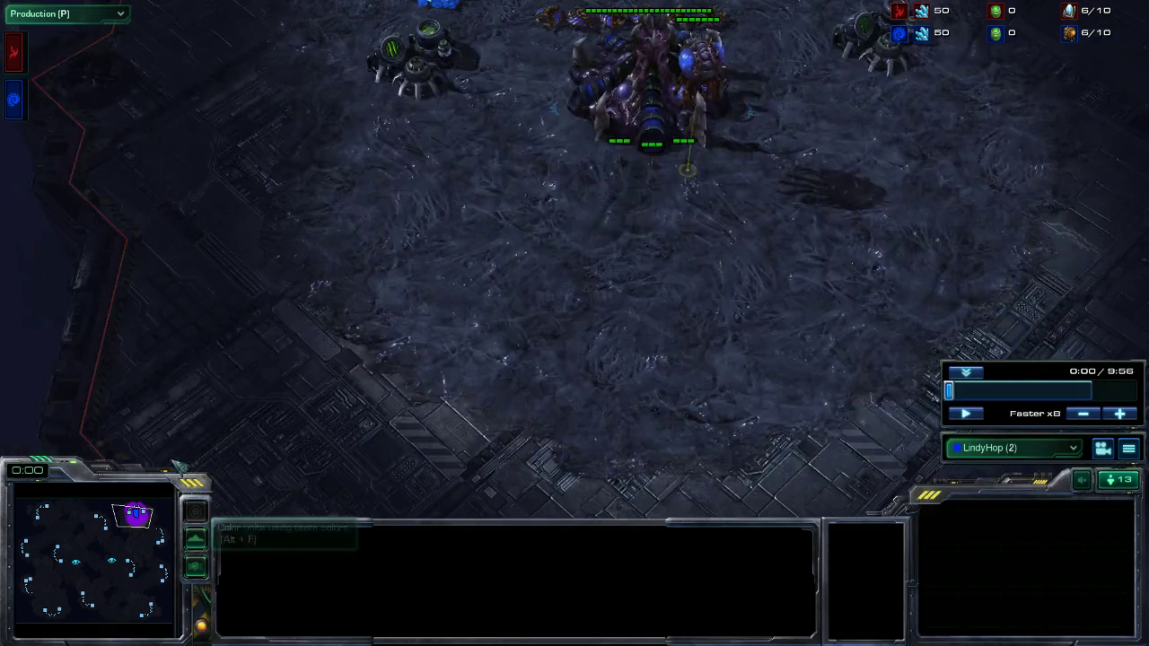
key(F10)
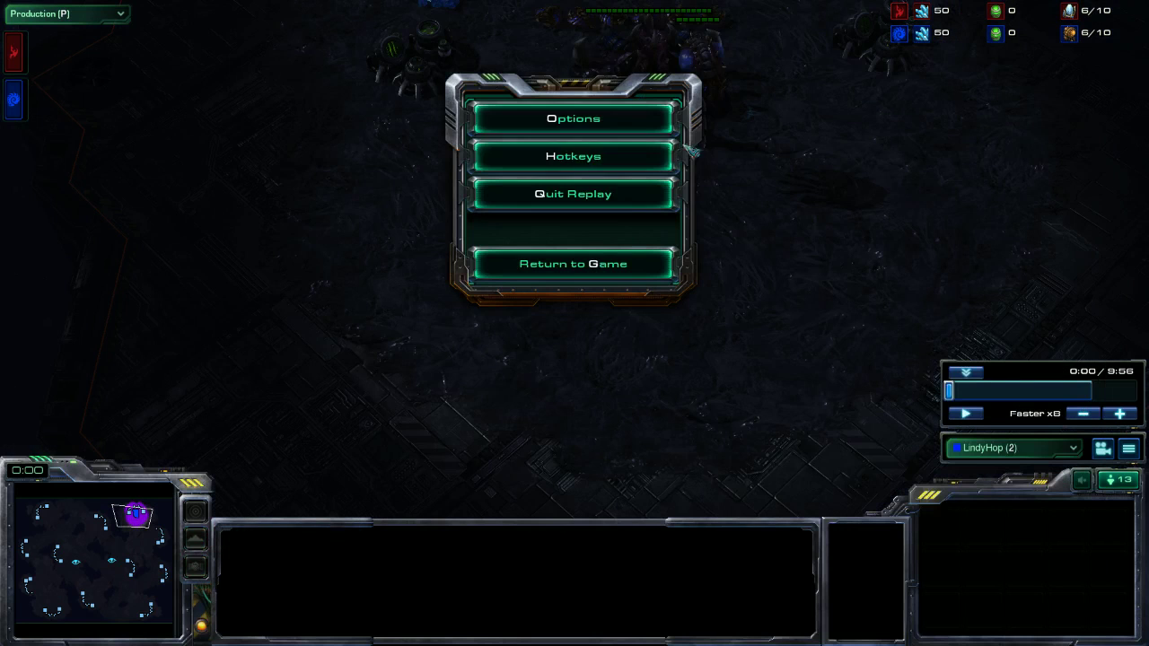
click(588, 119)
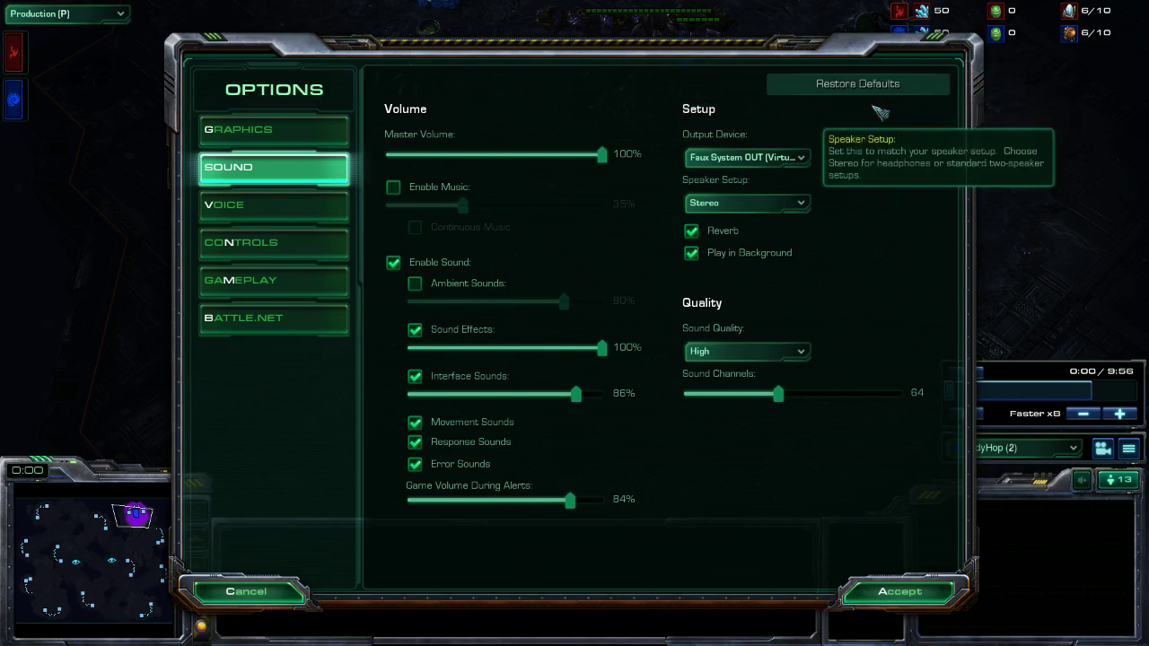
key(alt+Tab)
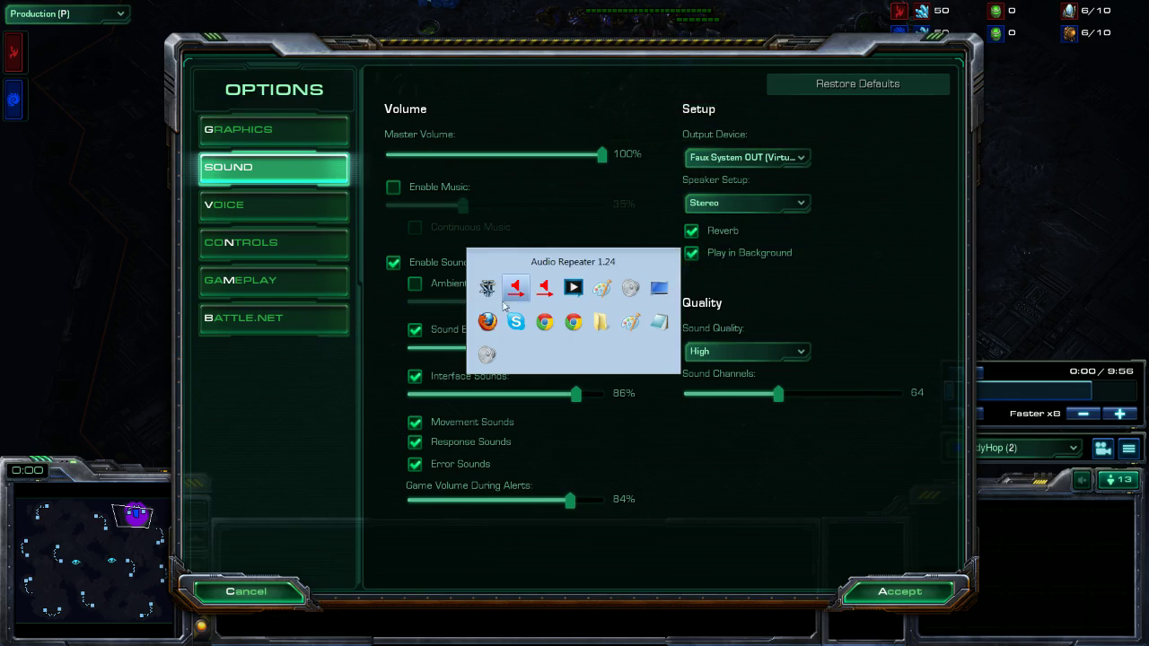
click(632, 322)
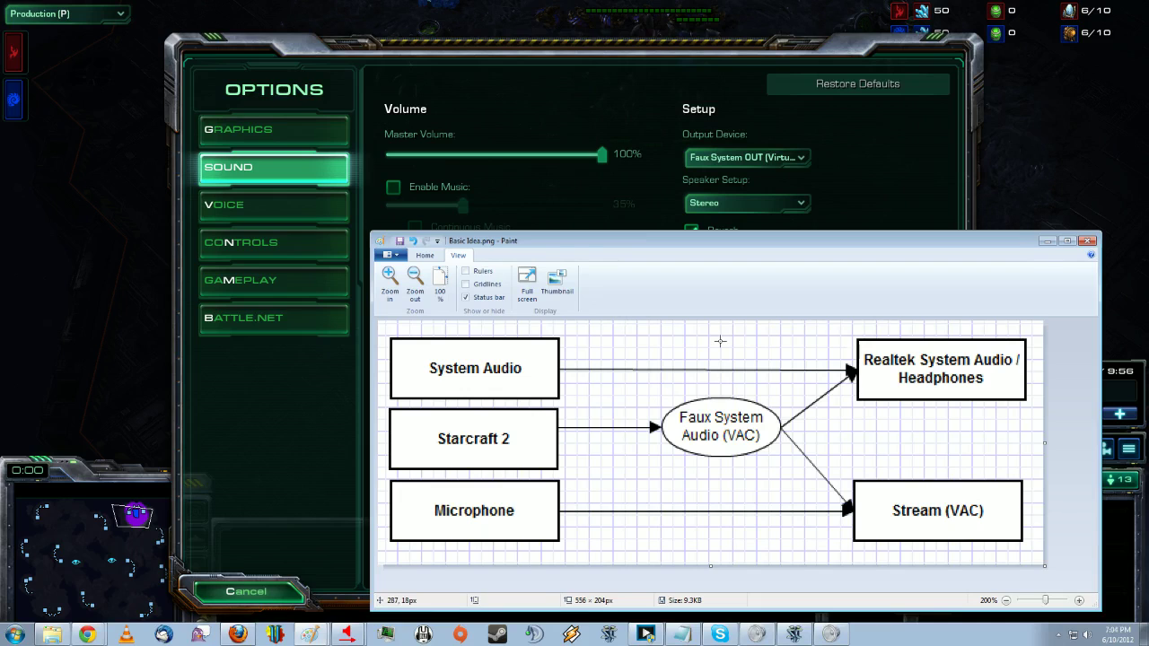
Put the diagram away, bring up the Sound dialog, and locate Faux System IN among the recording devices.
click(1049, 241)
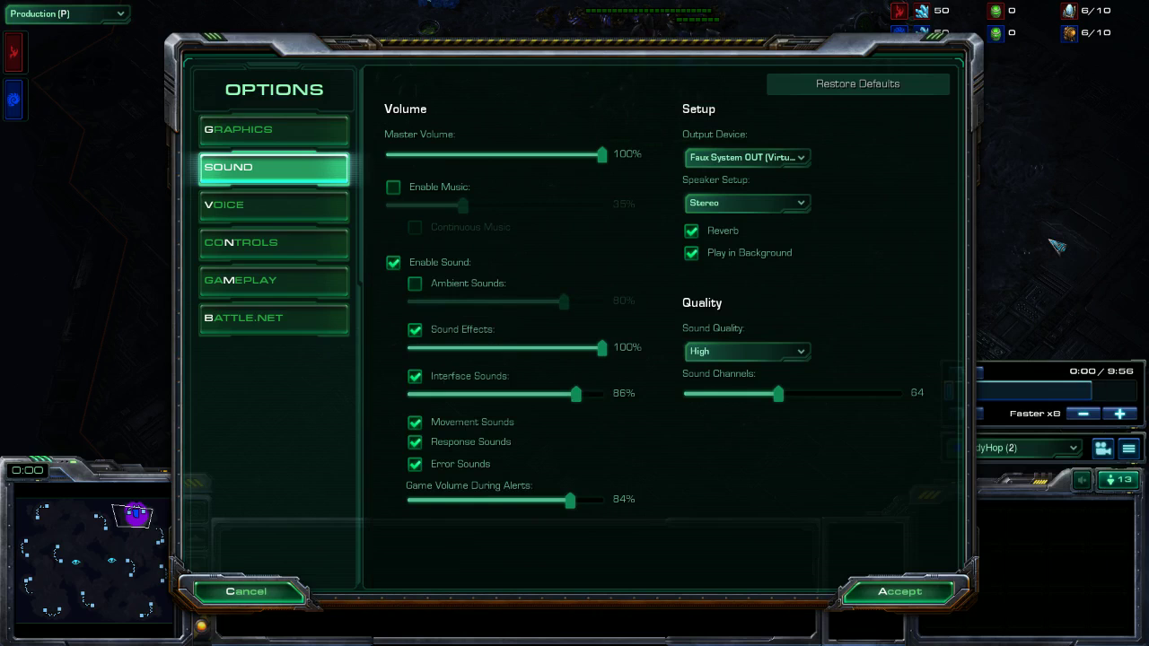
key(alt+Tab)
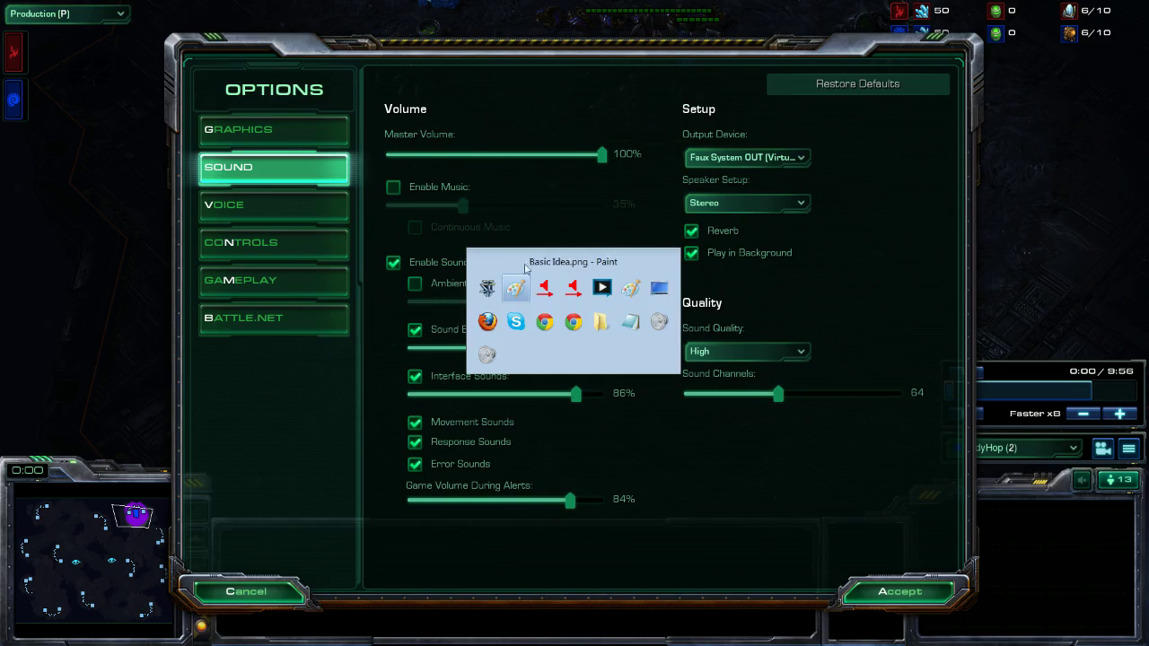
click(659, 321)
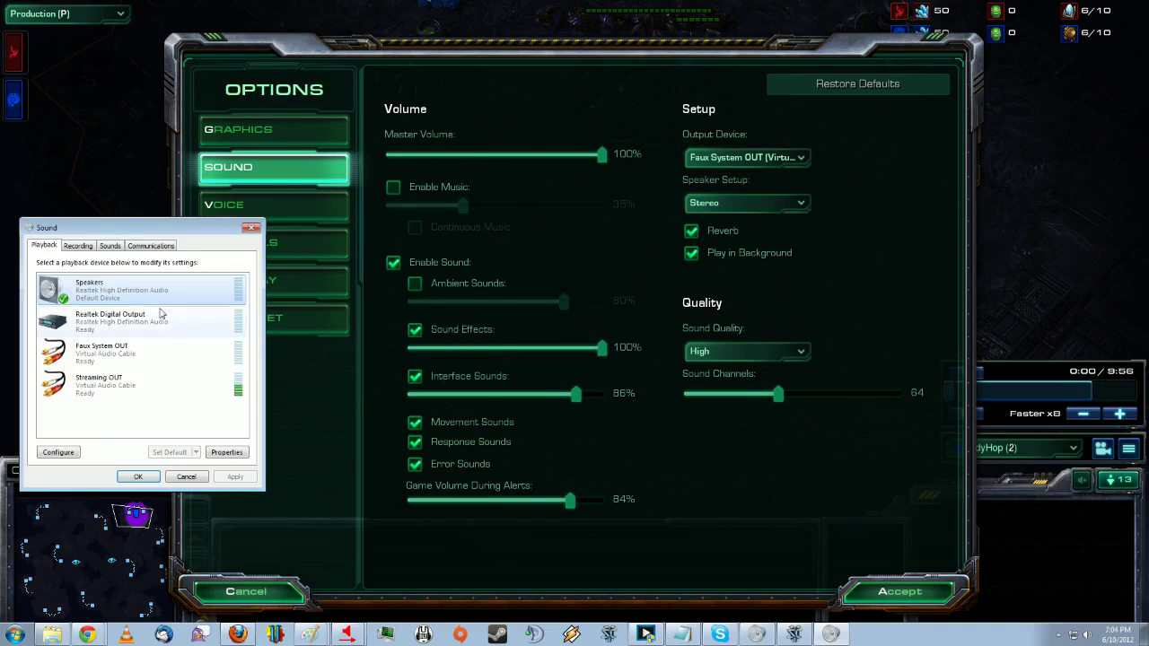
click(88, 249)
scroll(135, 359, down, 5)
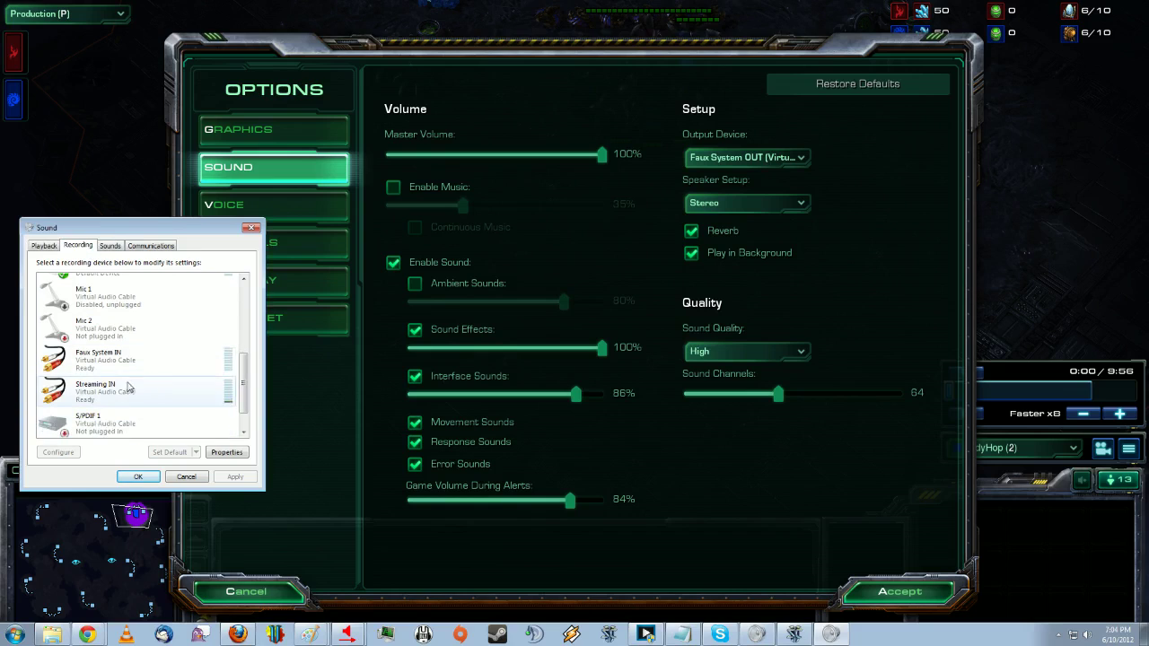
click(124, 322)
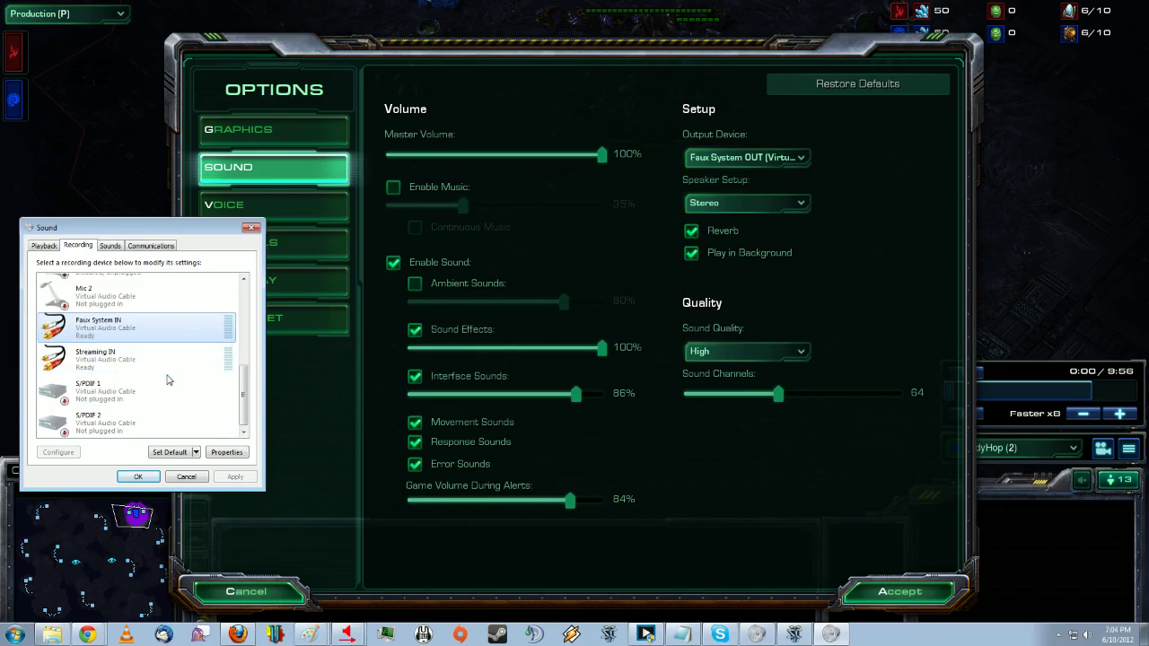
scroll(162, 377, up, 4)
scroll(134, 395, up, 1)
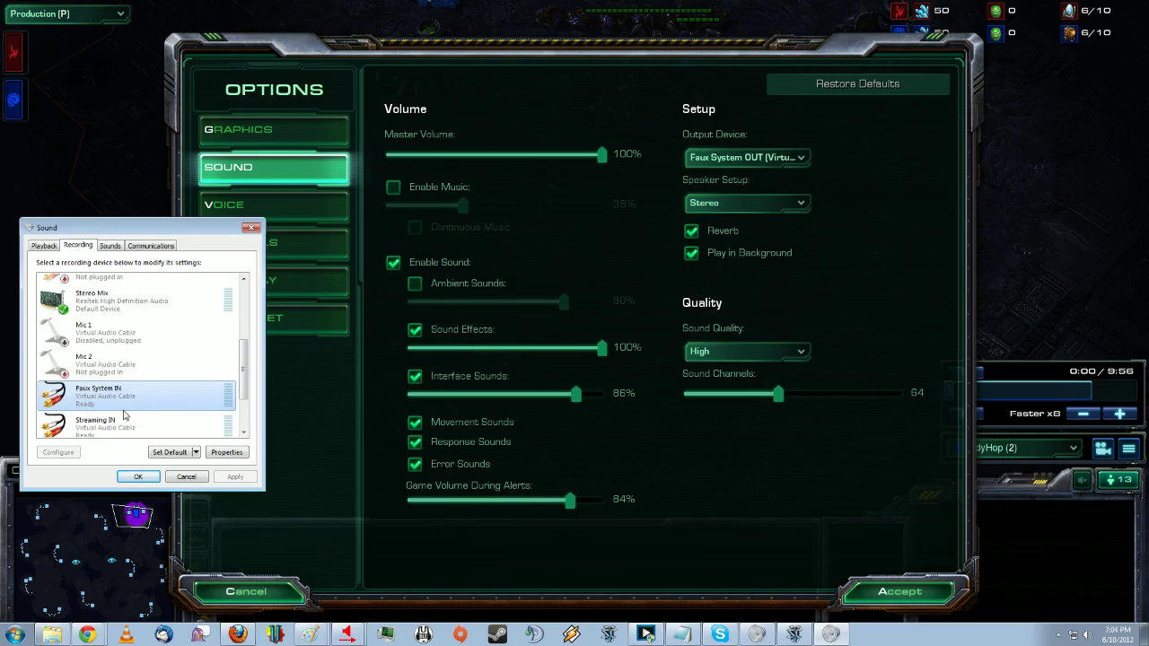
Open the Faux System IN properties, show its Listen settings, and place the dialog beside the Sound dialog.
right_click(128, 406)
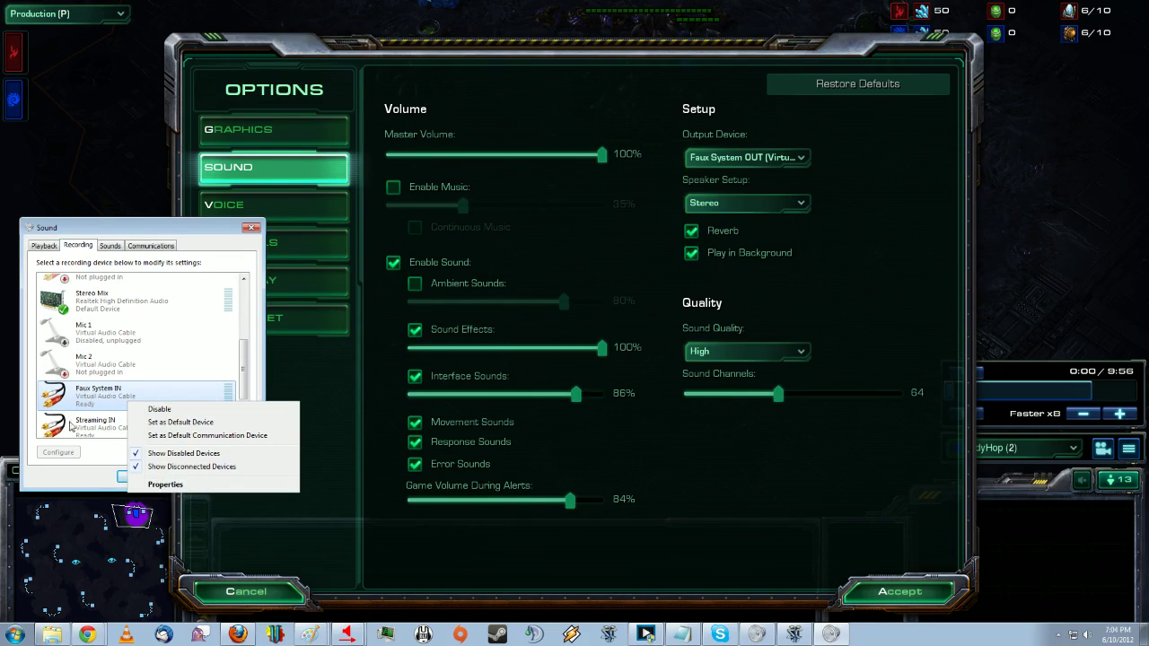
click(165, 485)
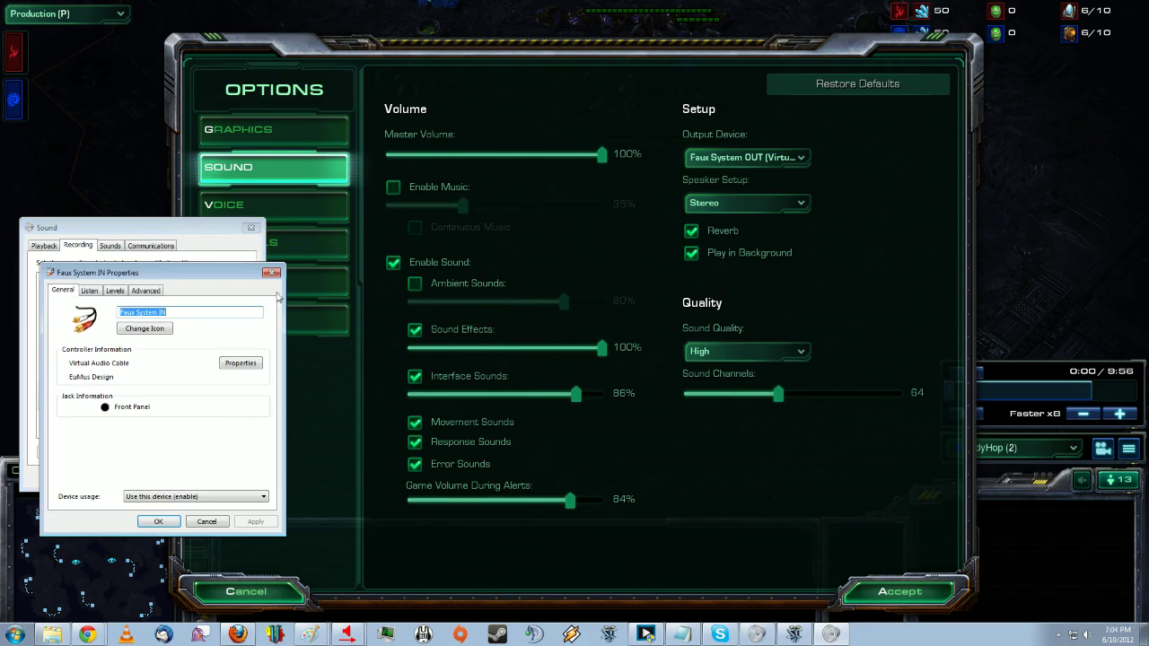
click(90, 291)
drag(116, 273, 438, 225)
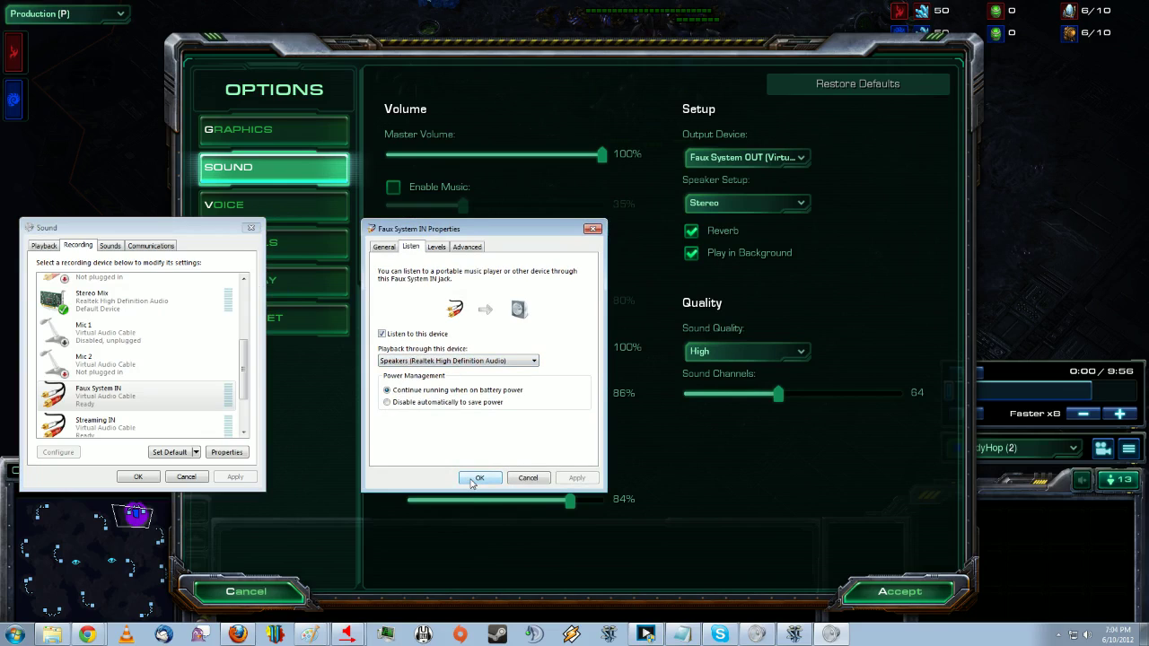
Review the Basic Idea.png diagram again, put it away, and close the Faux System IN properties and the Sound dialog.
click(307, 629)
click(309, 635)
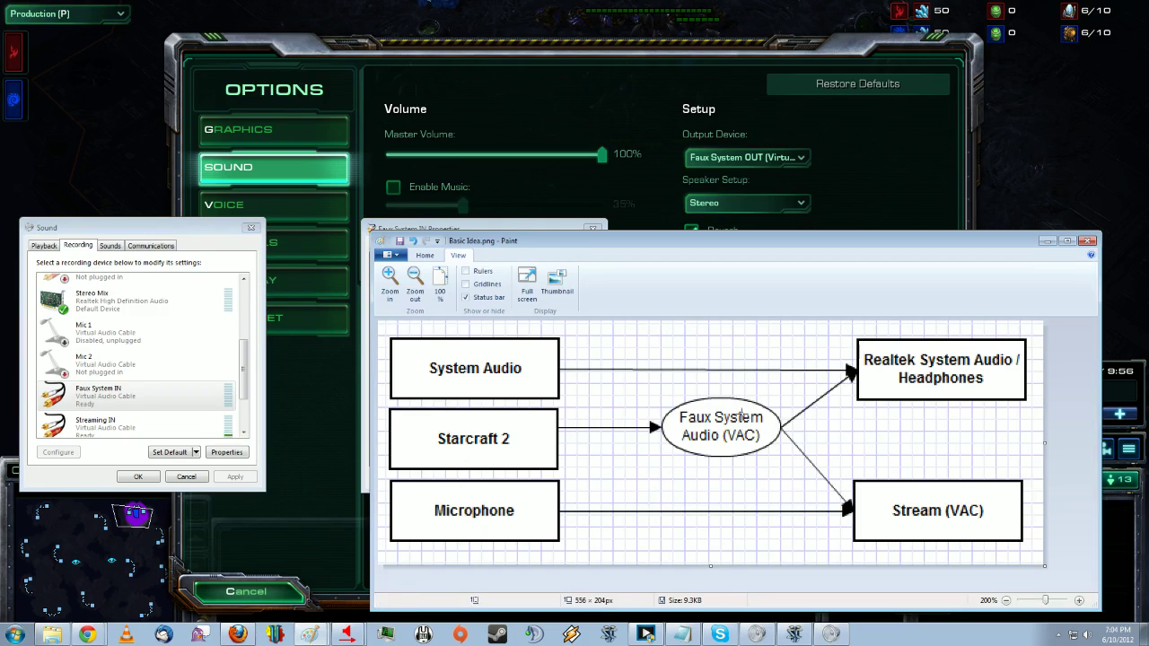
click(1047, 240)
click(592, 231)
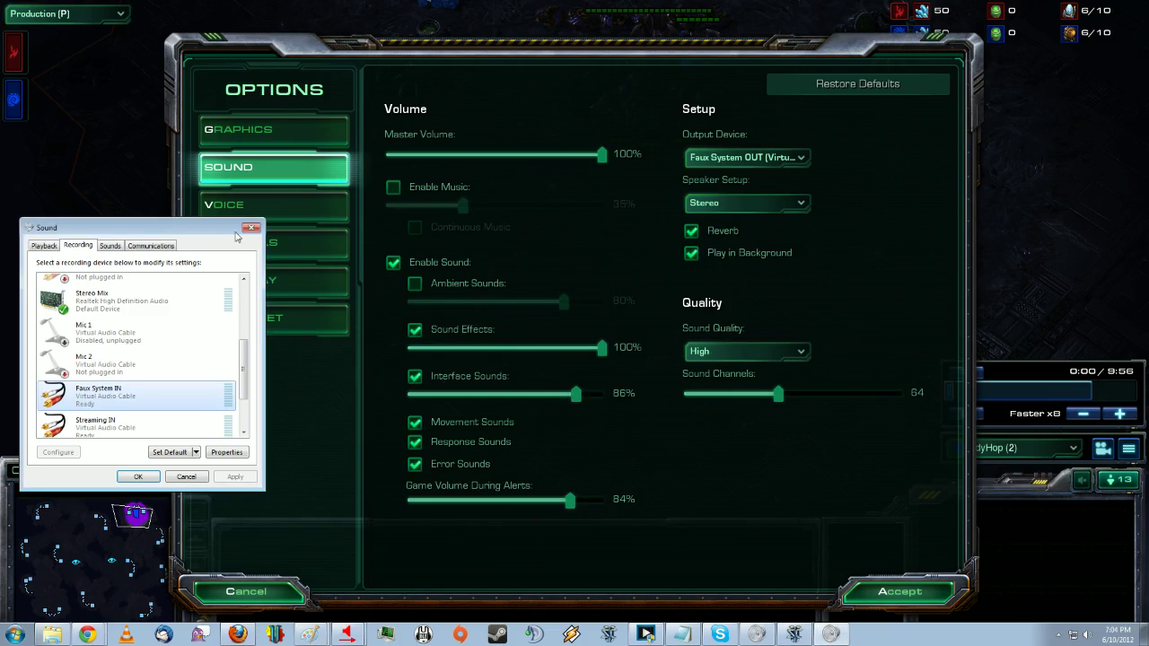
click(253, 228)
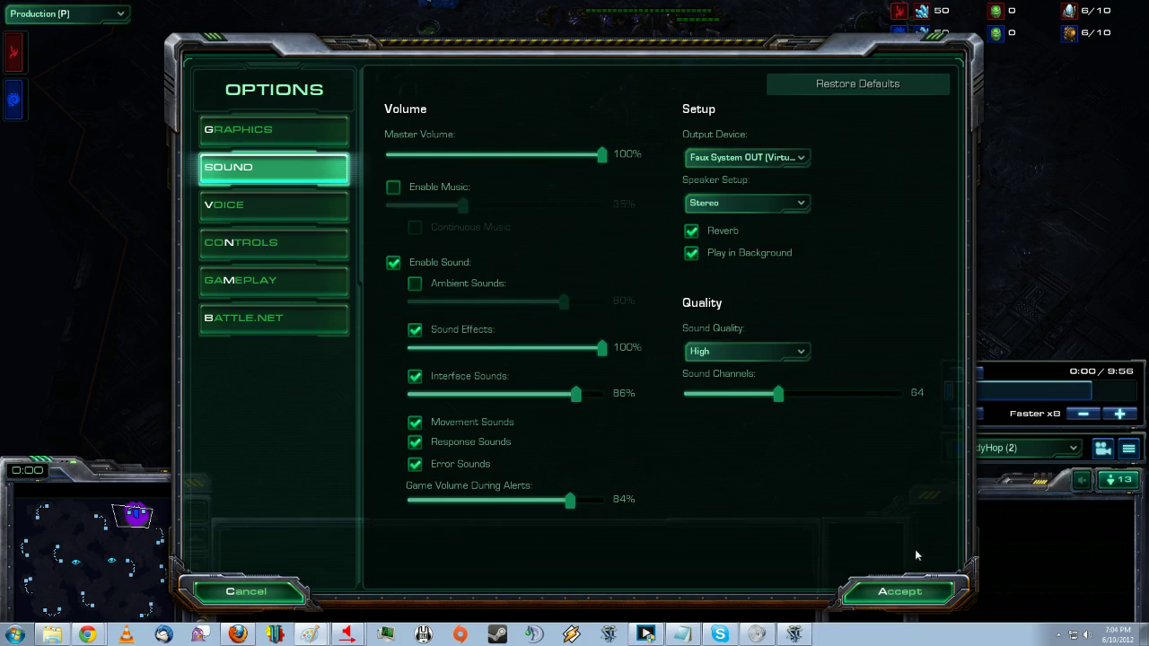
Accept the StarCraft 2 sound options, return to the replay, and start its playback.
click(899, 593)
click(587, 270)
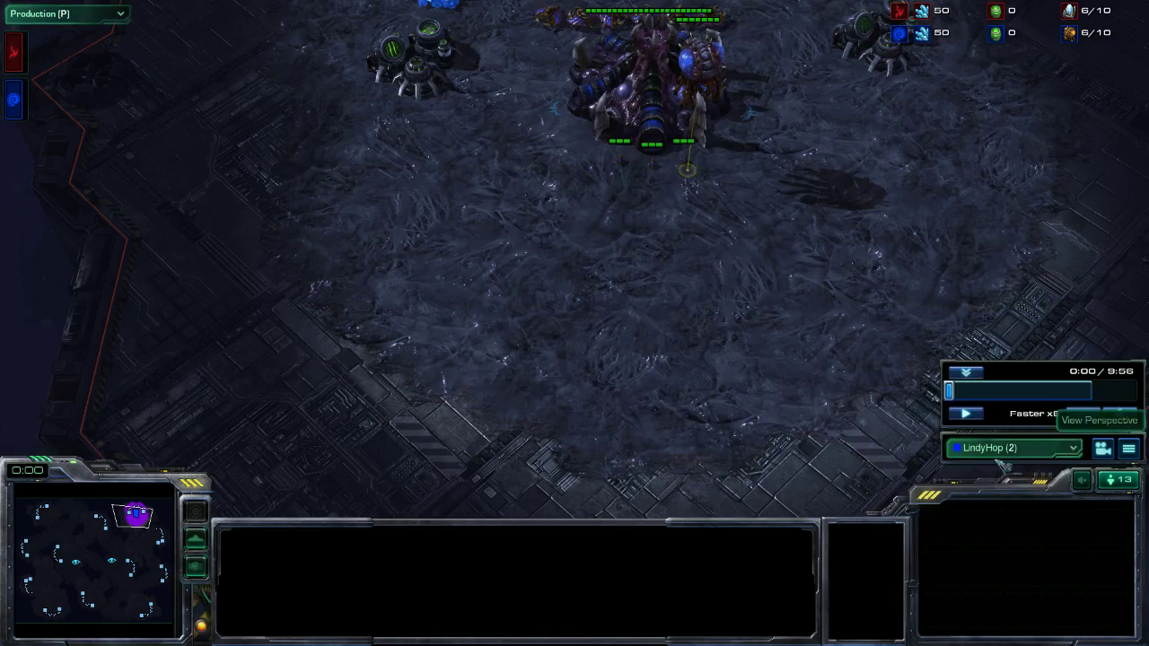
click(966, 413)
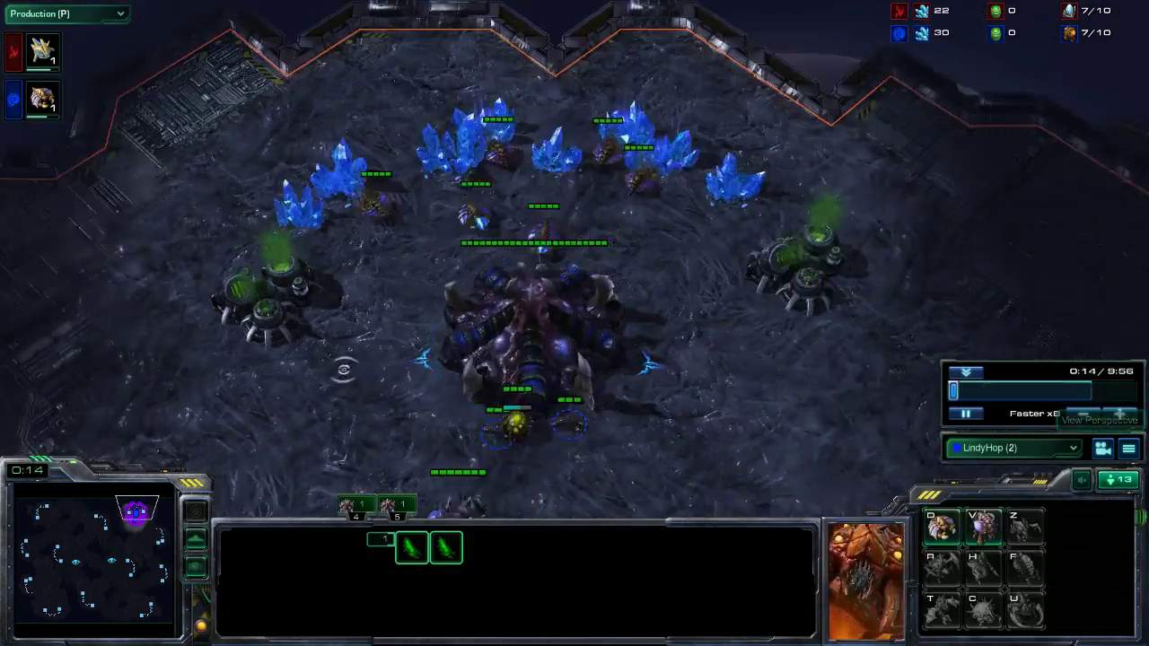
Switch to Google Play in Chrome, place its window over the running replay, and play the track Sun & Moon.
key(alt+Tab)
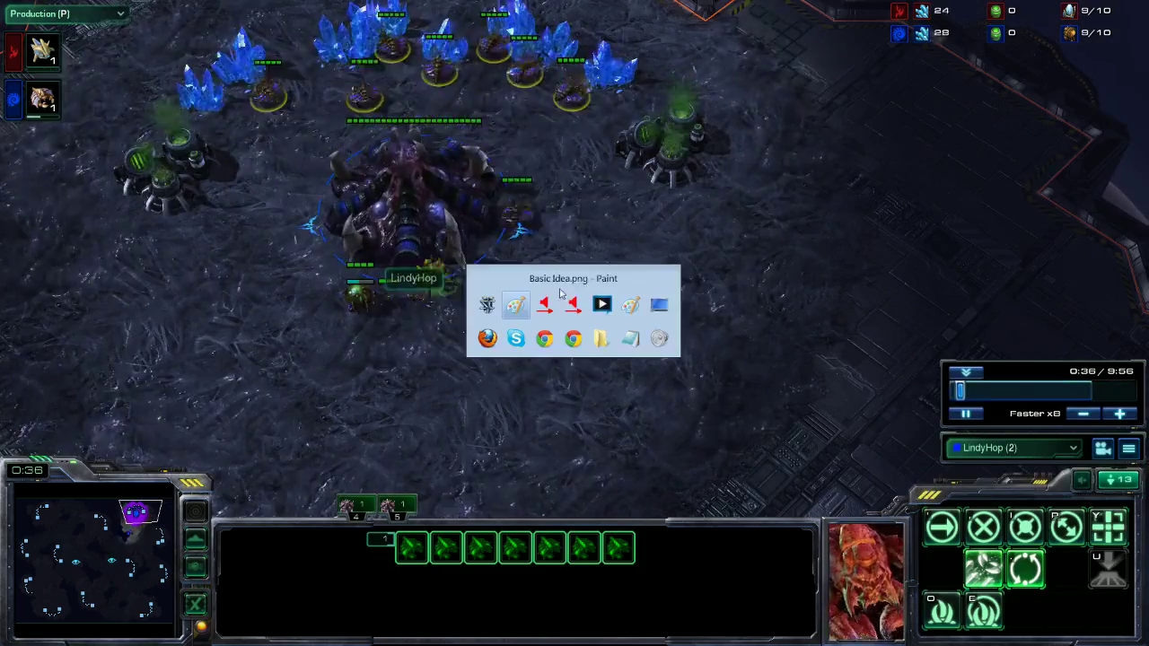
click(545, 338)
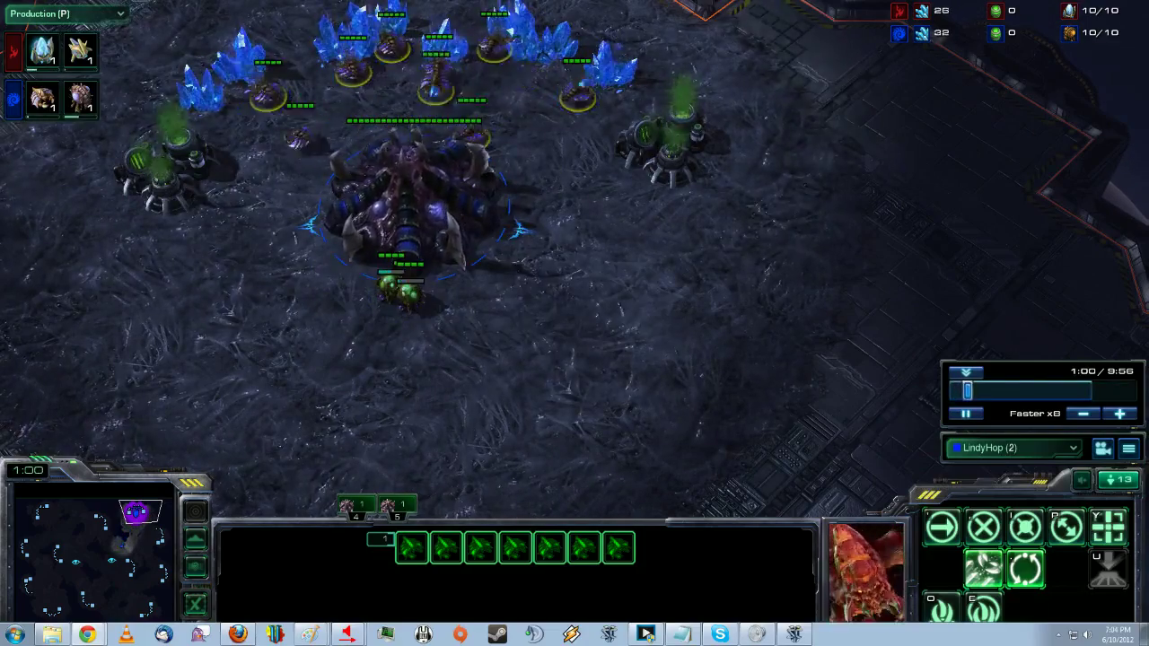
drag(1129, 90, 790, 45)
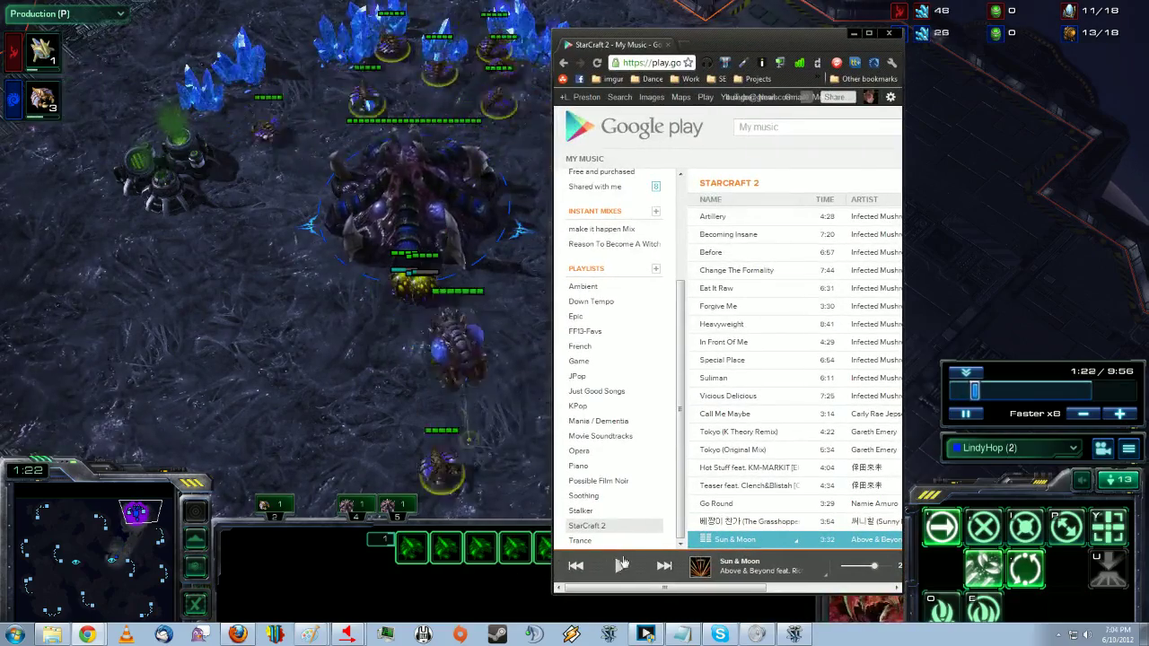
click(622, 564)
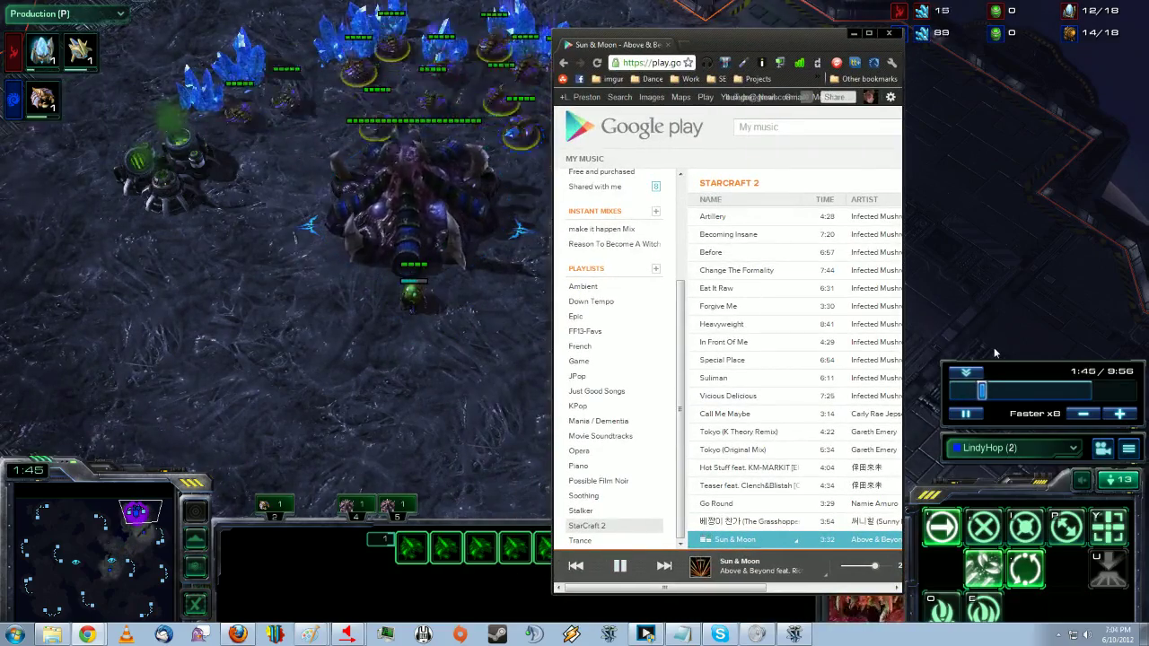